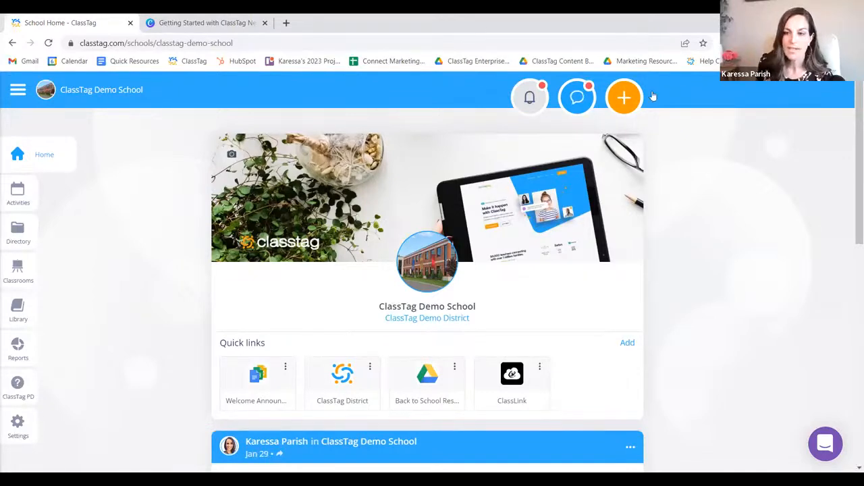
Start a new school announcement and look over its message, attachment and broadcast options
{"action": "left_click", "coordinate": [624, 100]}
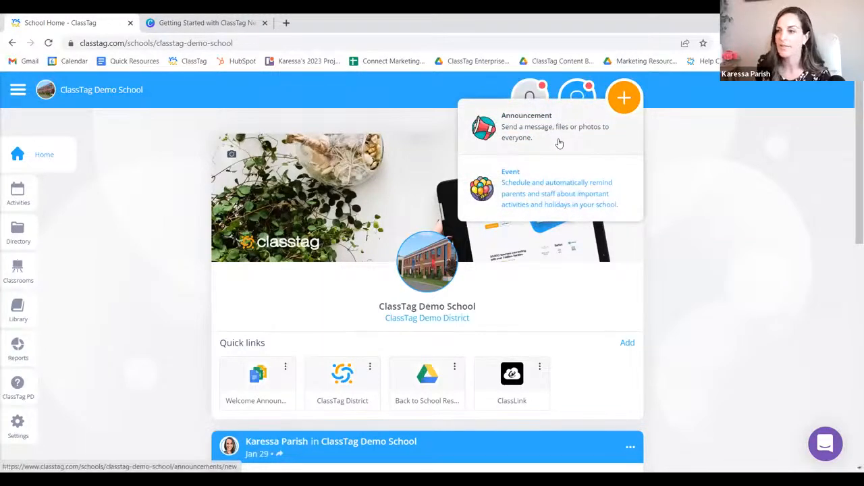
{"action": "left_click", "coordinate": [559, 143]}
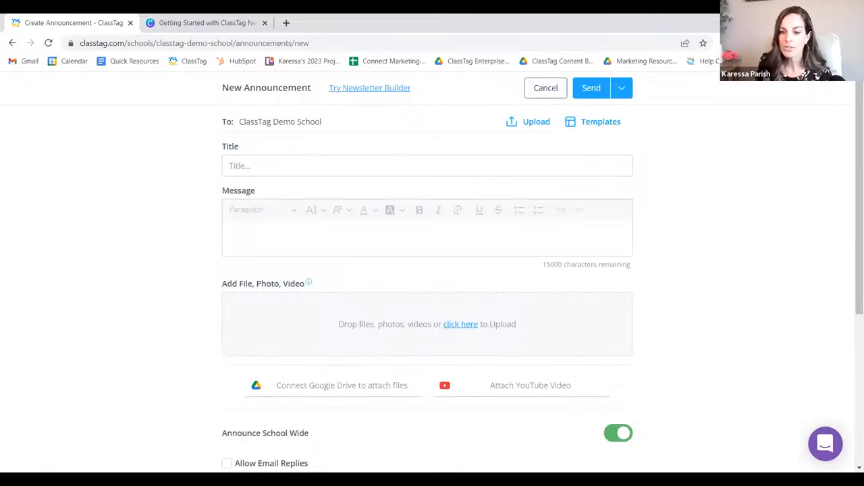
{"action": "scroll", "coordinate": [444, 230], "scroll_direction": "down", "scroll_amount": 3}
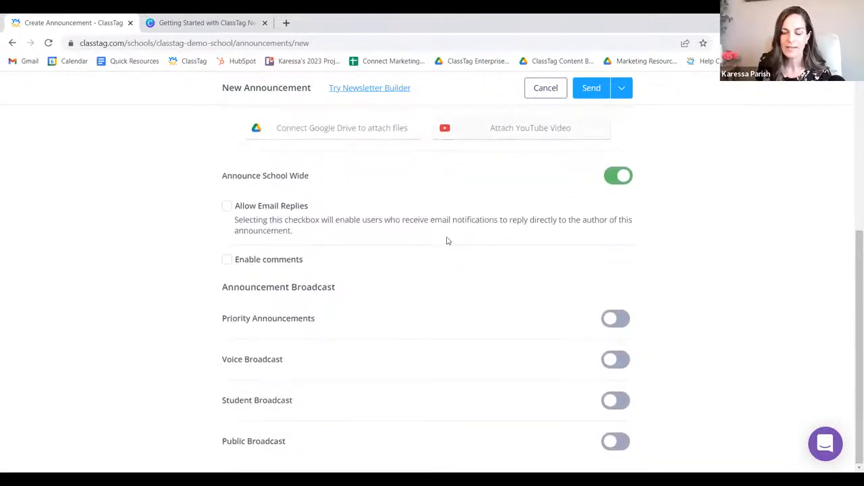
{"action": "scroll", "coordinate": [445, 239], "scroll_direction": "up", "scroll_amount": 4}
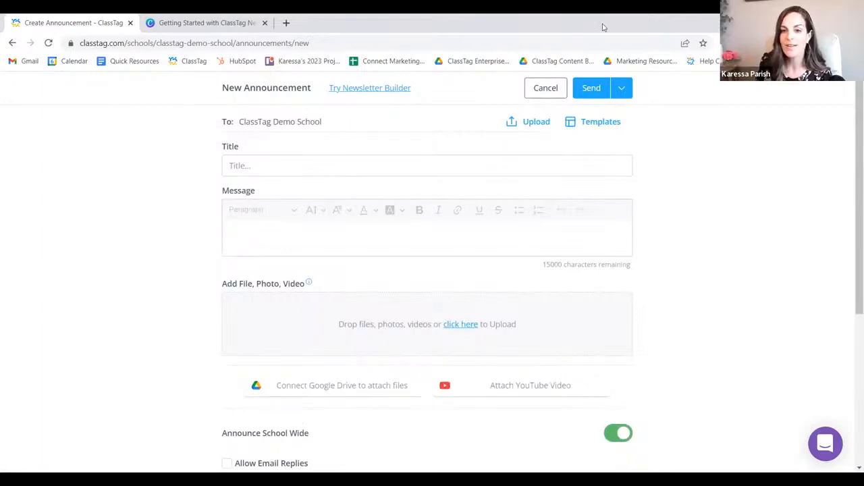
Switch off Announce School Wide to review the grade-level recipient choices, and switch it back on
{"action": "scroll", "coordinate": [486, 204], "scroll_direction": "down", "scroll_amount": 3}
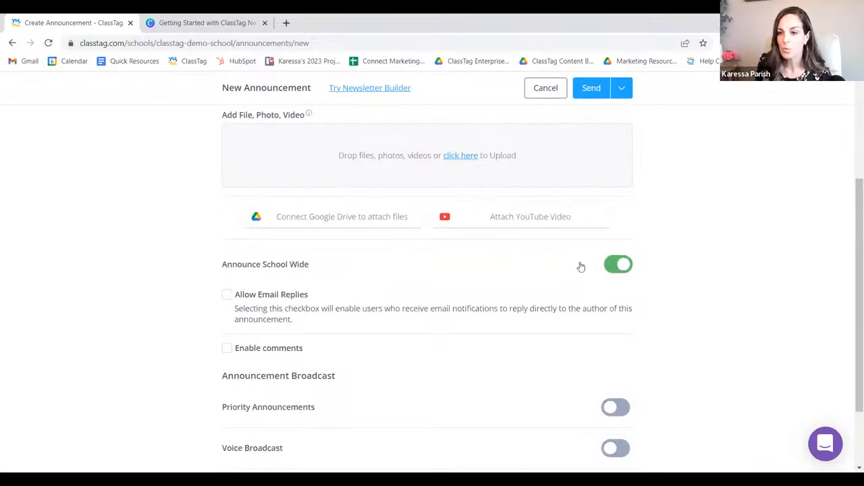
{"action": "left_click", "coordinate": [614, 271]}
{"action": "scroll", "coordinate": [613, 271], "scroll_direction": "down", "scroll_amount": 2}
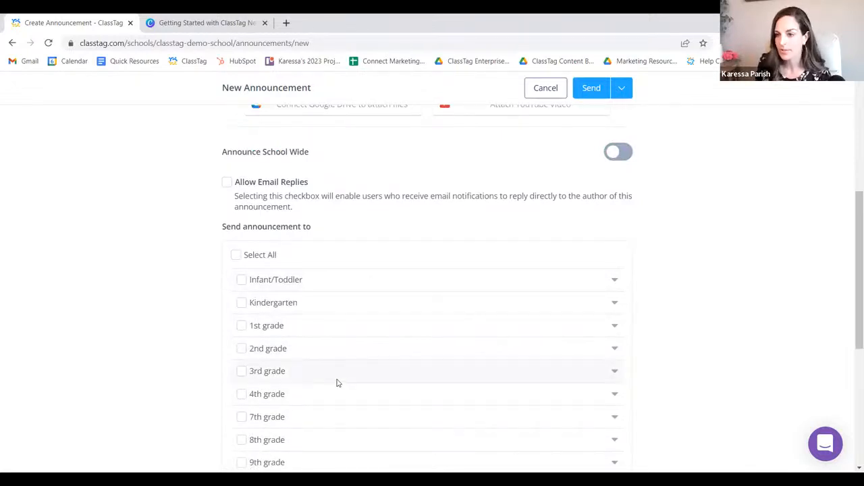
{"action": "scroll", "coordinate": [338, 383], "scroll_direction": "up", "scroll_amount": 3}
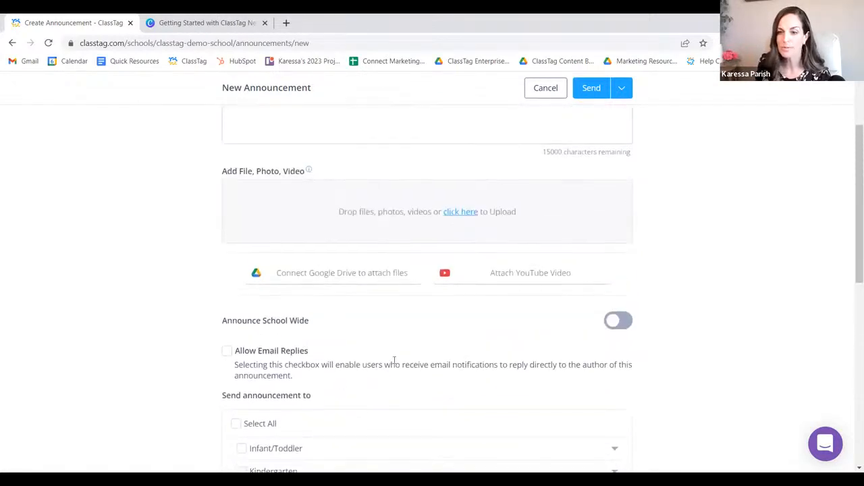
{"action": "left_click", "coordinate": [624, 323]}
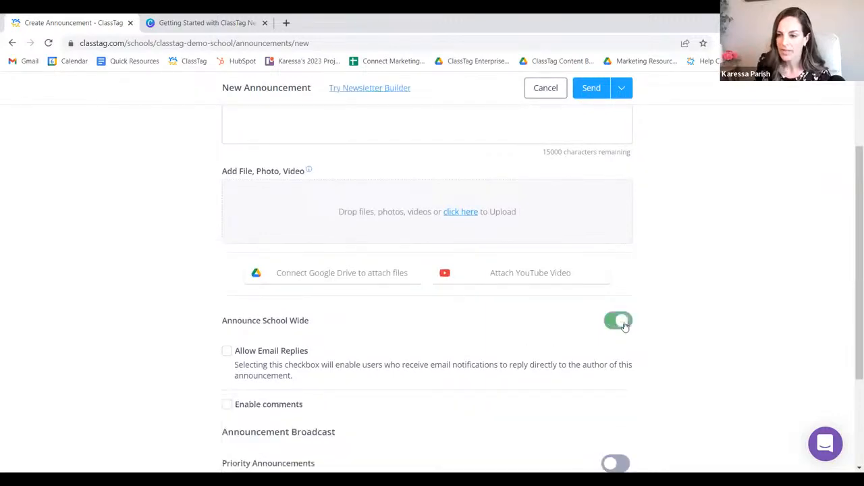
{"action": "scroll", "coordinate": [544, 326], "scroll_direction": "up", "scroll_amount": 2}
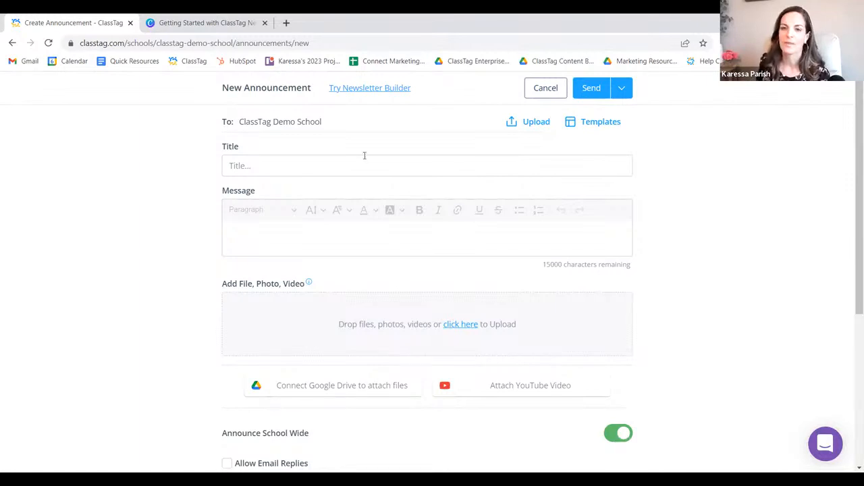
Move to the Newsletter Builder, saving the pending announcement changes, and check the header image block's settings
{"action": "left_click", "coordinate": [356, 90]}
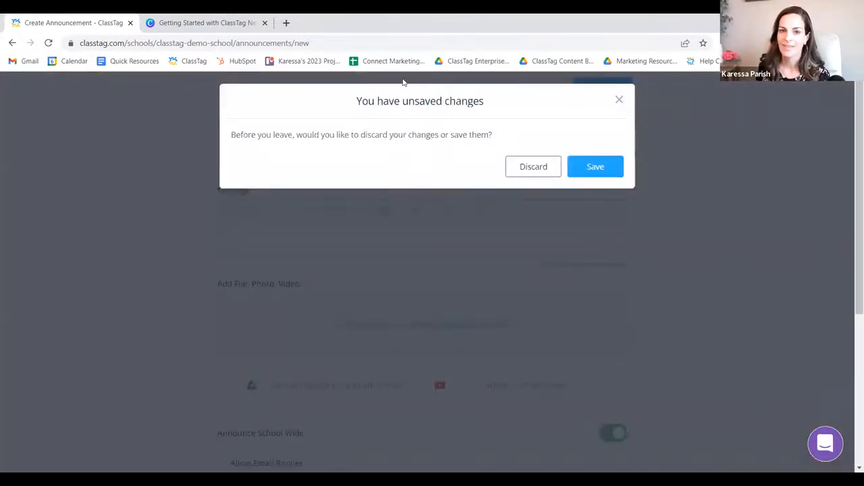
{"action": "left_click", "coordinate": [595, 168]}
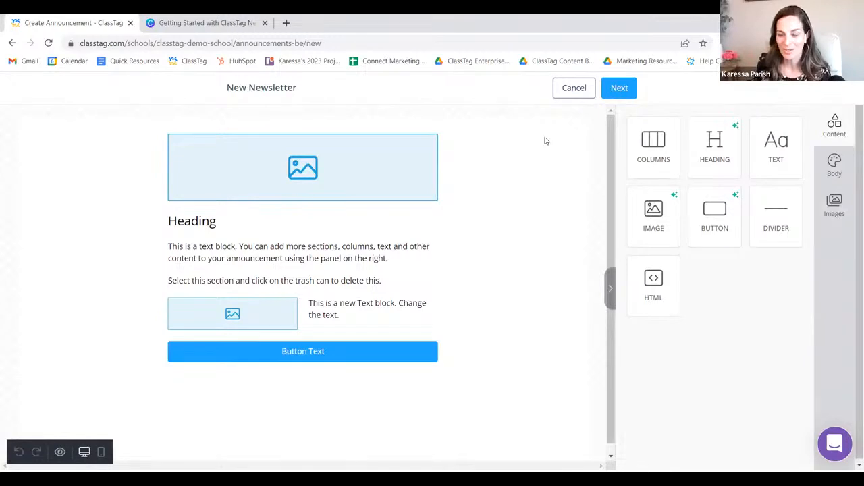
{"action": "left_click", "coordinate": [295, 181]}
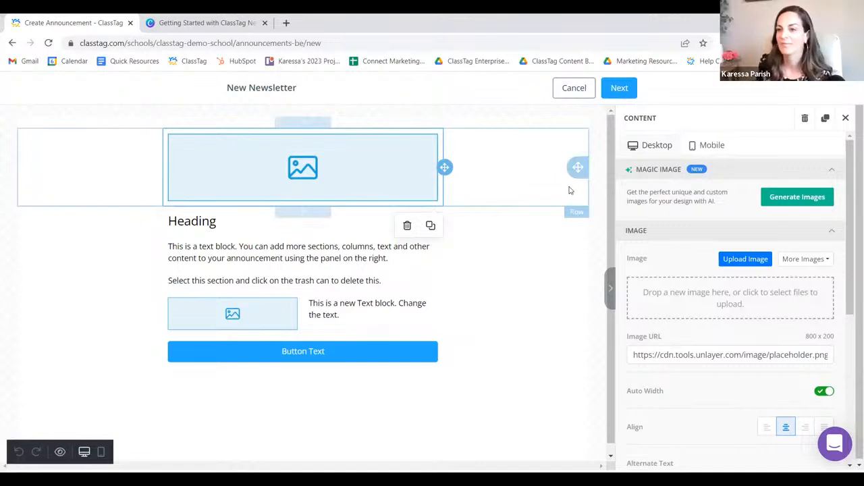
{"action": "left_click", "coordinate": [844, 118]}
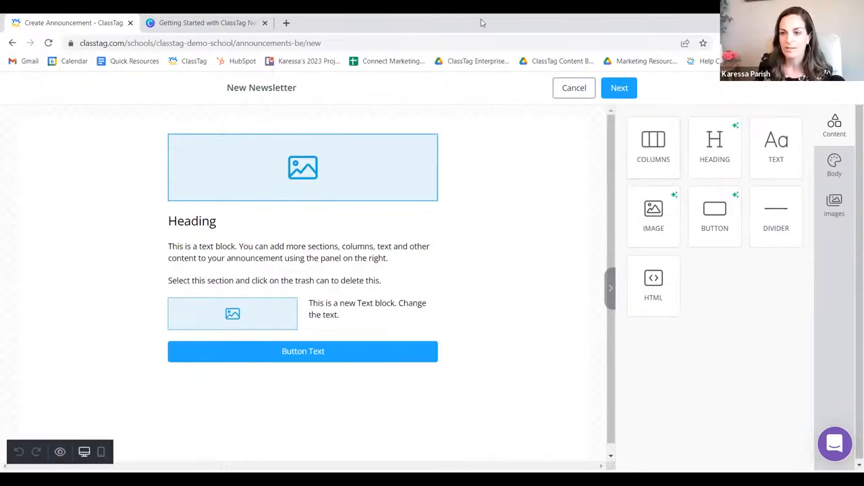
Insert a columns row directly below the header image and split it into two equal columns
{"action": "left_click_drag", "start_coordinate": [652, 146], "coordinate": [261, 233]}
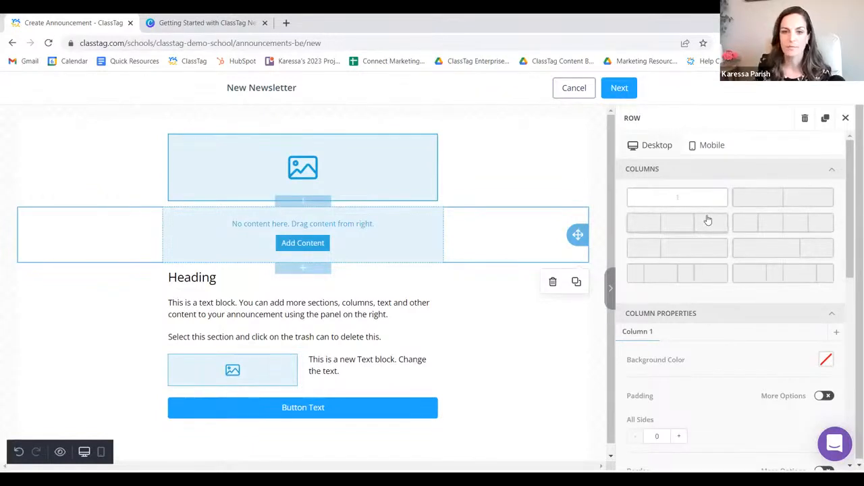
{"action": "left_click", "coordinate": [781, 201]}
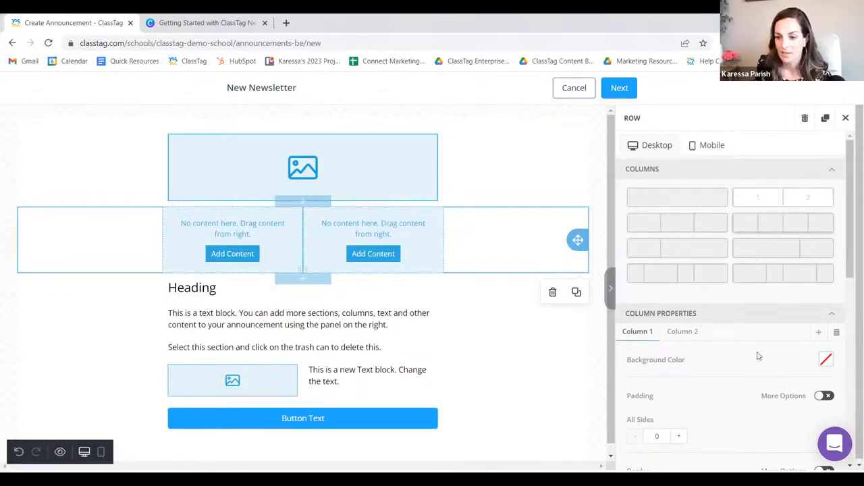
{"action": "scroll", "coordinate": [754, 257], "scroll_direction": "down", "scroll_amount": 5}
{"action": "scroll", "coordinate": [745, 378], "scroll_direction": "up", "scroll_amount": 2}
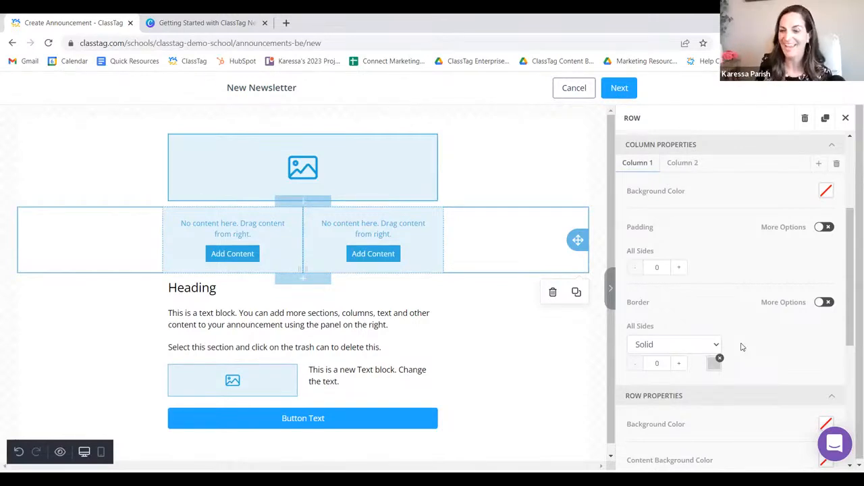
{"action": "scroll", "coordinate": [743, 345], "scroll_direction": "up", "scroll_amount": 5}
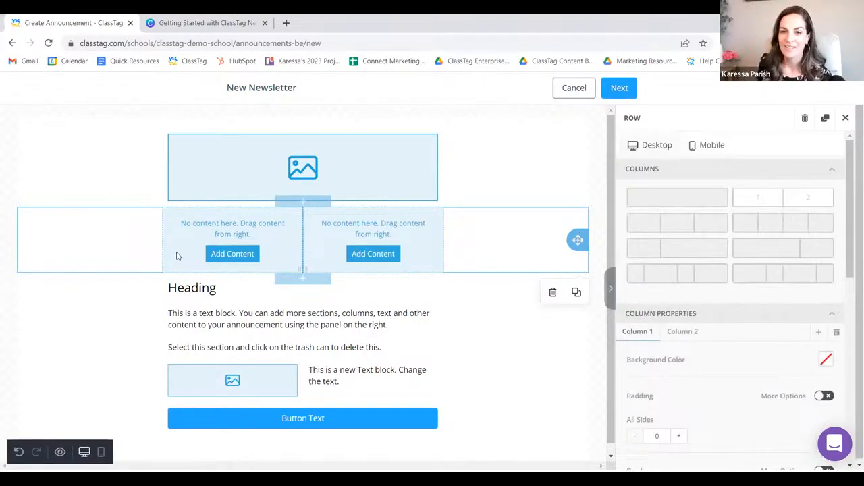
{"action": "left_click", "coordinate": [846, 120]}
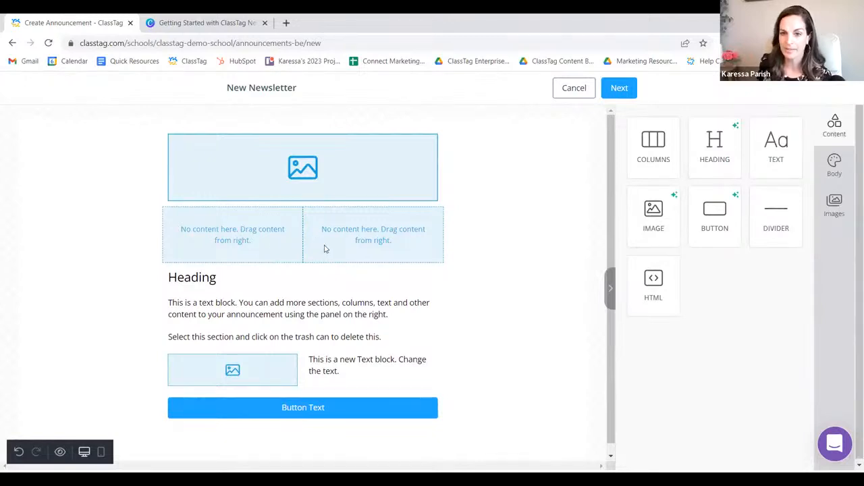
Add an image block to the first column and a text block to the second, and place the heading above that row
{"action": "left_click_drag", "start_coordinate": [652, 217], "coordinate": [266, 232]}
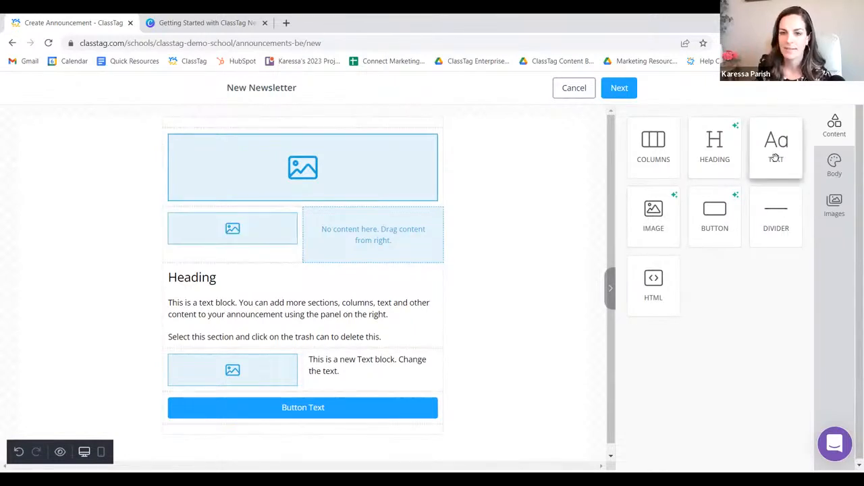
{"action": "left_click_drag", "start_coordinate": [776, 157], "coordinate": [324, 250]}
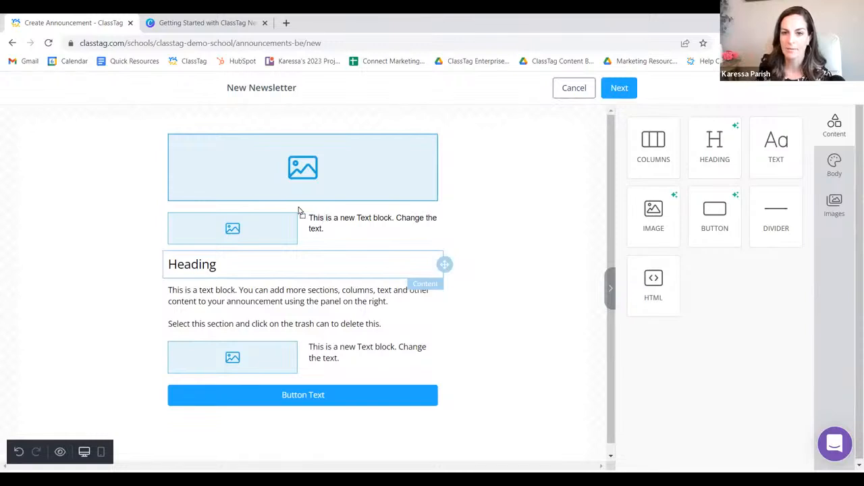
{"action": "left_click_drag", "start_coordinate": [299, 211], "coordinate": [303, 206]}
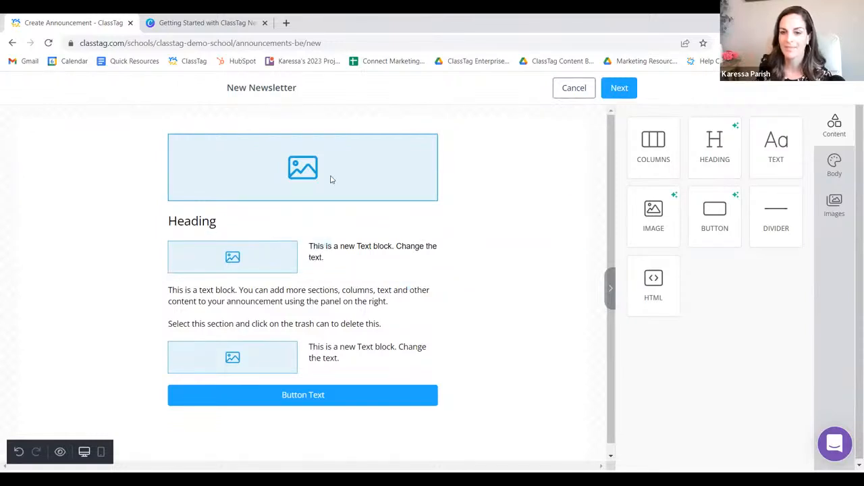
Change the heading text to "February Newsletter"
{"action": "double_click", "coordinate": [241, 224]}
{"action": "type", "text": "F"}
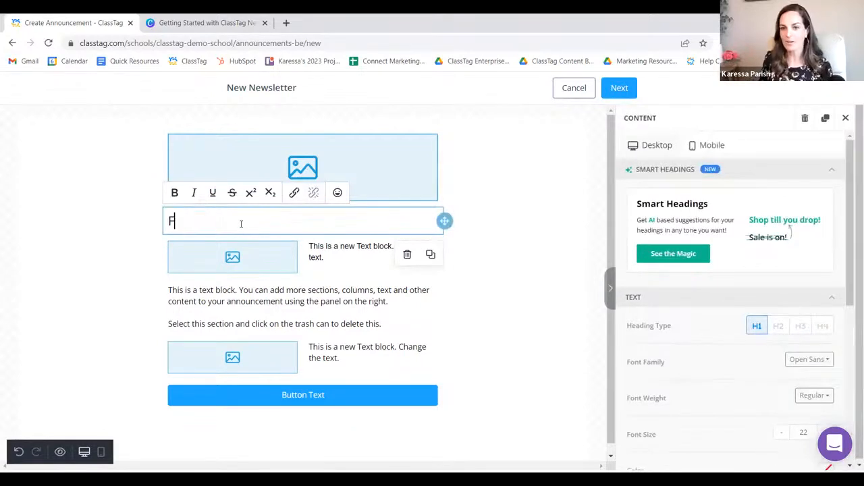
{"action": "type", "text": "ebruary Newsle"}
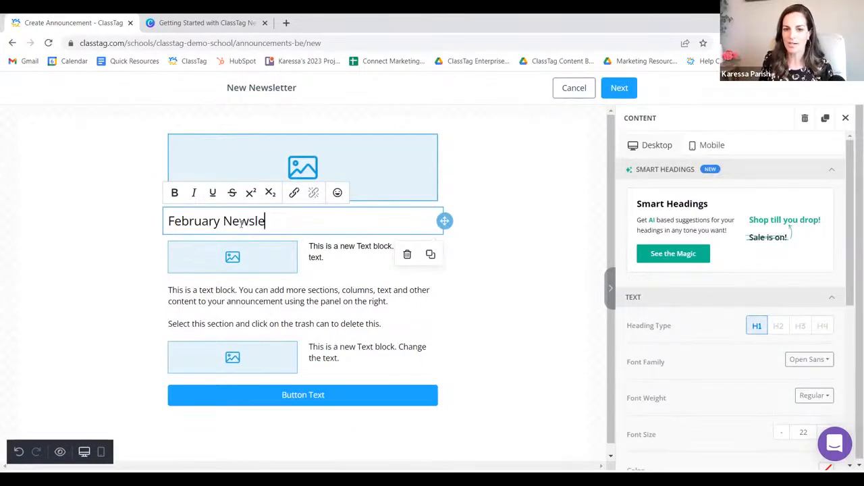
{"action": "type", "text": "tter"}
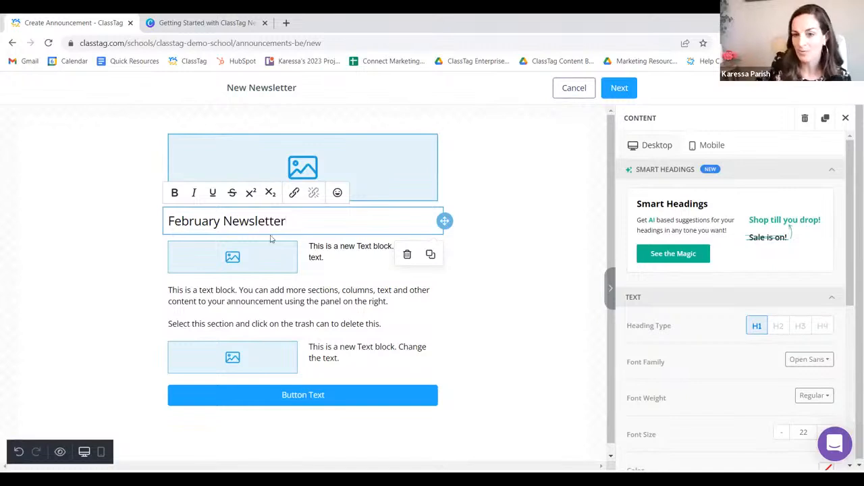
Replace the text in the block beside the upper small image with "Join us for Valentine's Day Parties! We need volunteers!"
{"action": "left_click", "coordinate": [330, 255]}
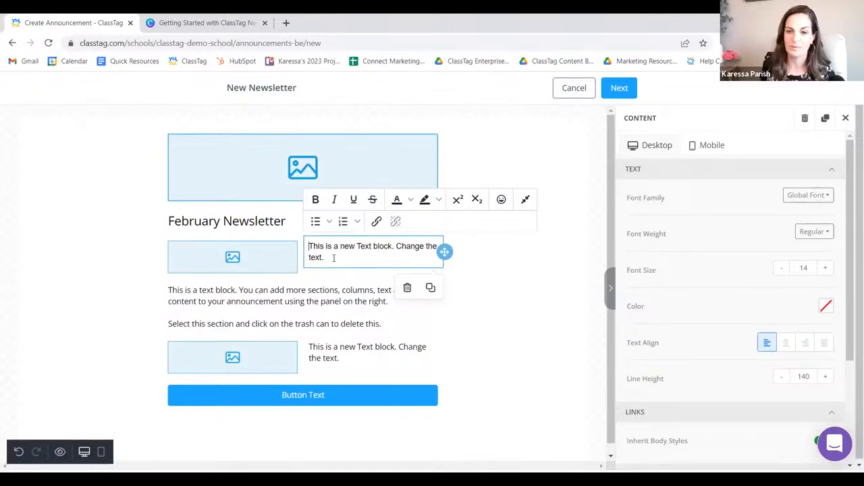
{"action": "left_click", "coordinate": [339, 266]}
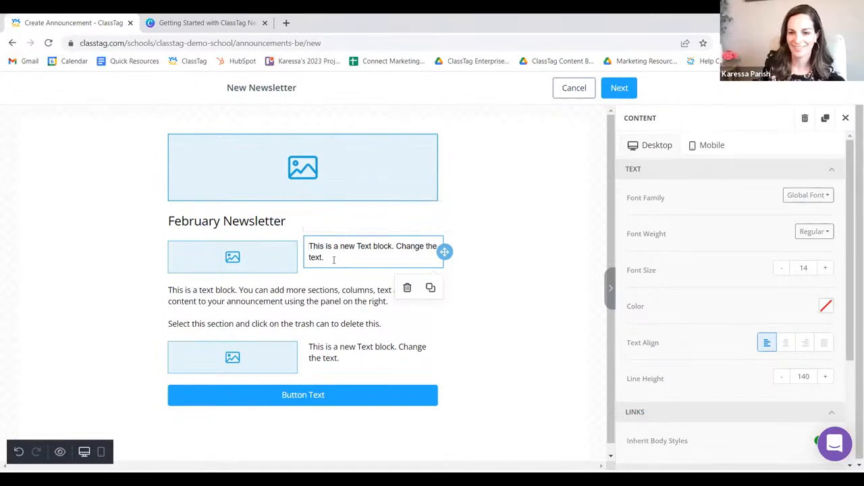
{"action": "left_click", "coordinate": [334, 260]}
{"action": "key", "text": "ctrl+a"}
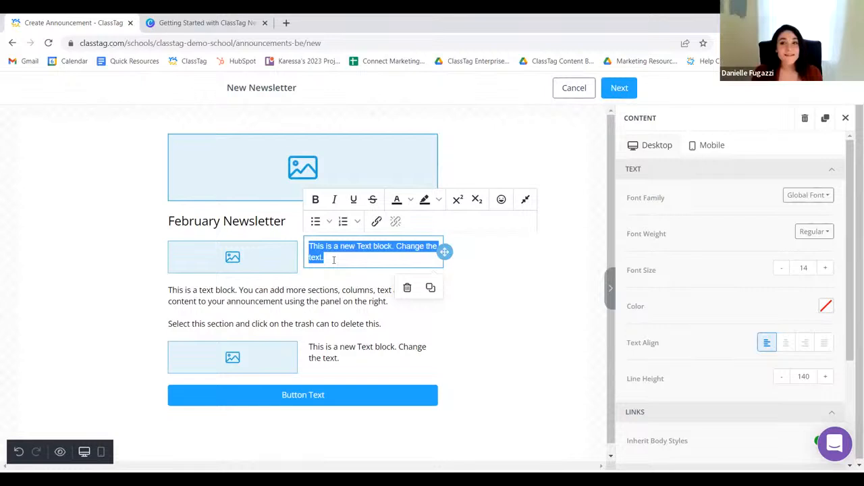
{"action": "type", "text": "Join us"}
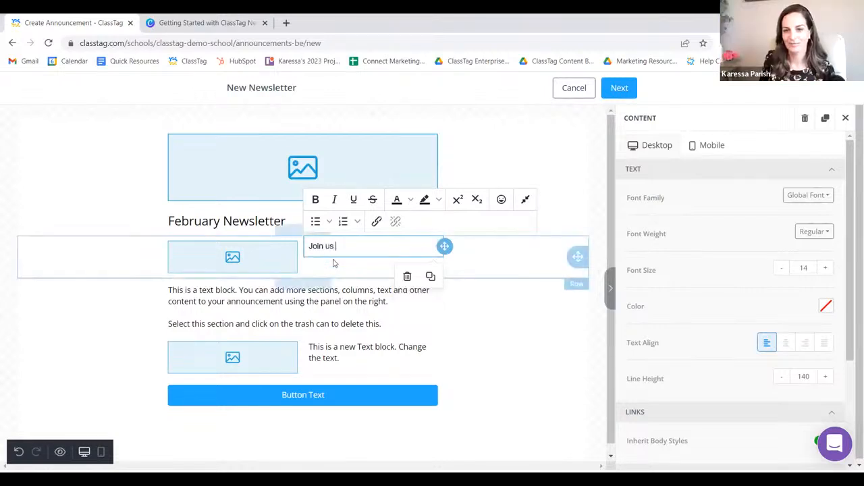
{"action": "type", "text": " for Vale"}
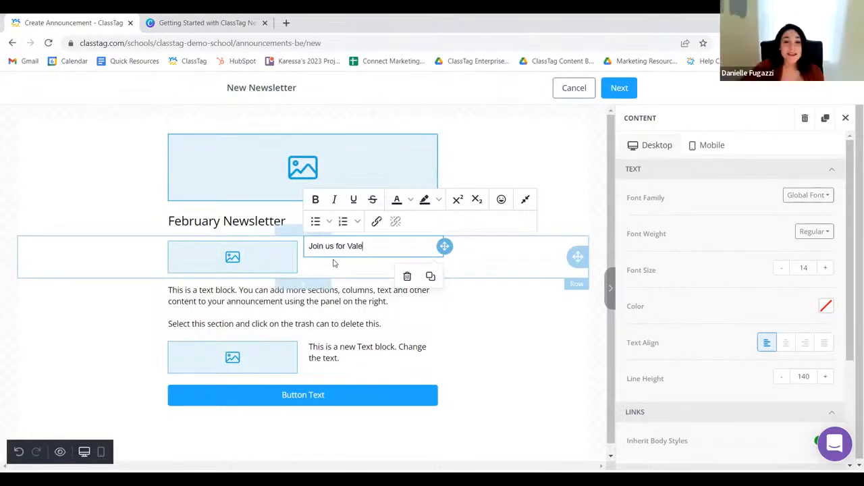
{"action": "type", "text": "ntine's Day Parties! We need volunteers!"}
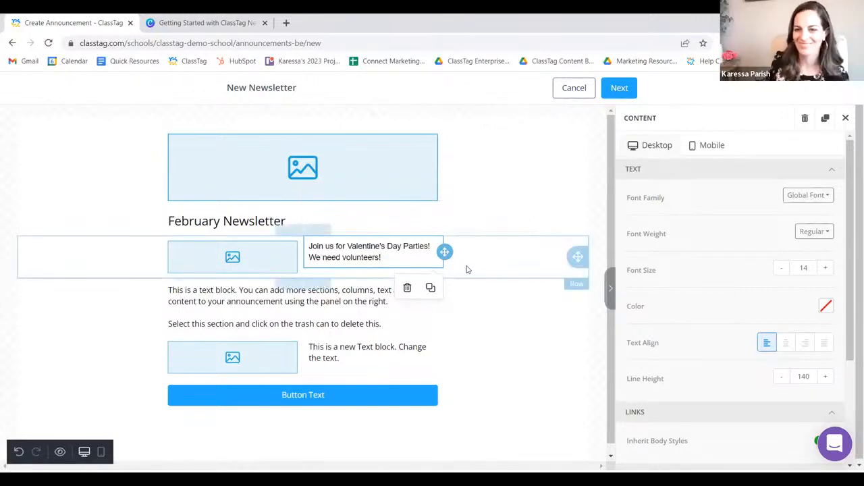
{"action": "left_click", "coordinate": [465, 268]}
Select the image block beside the Valentine's text and view its image upload options without choosing a file
{"action": "left_click", "coordinate": [232, 262]}
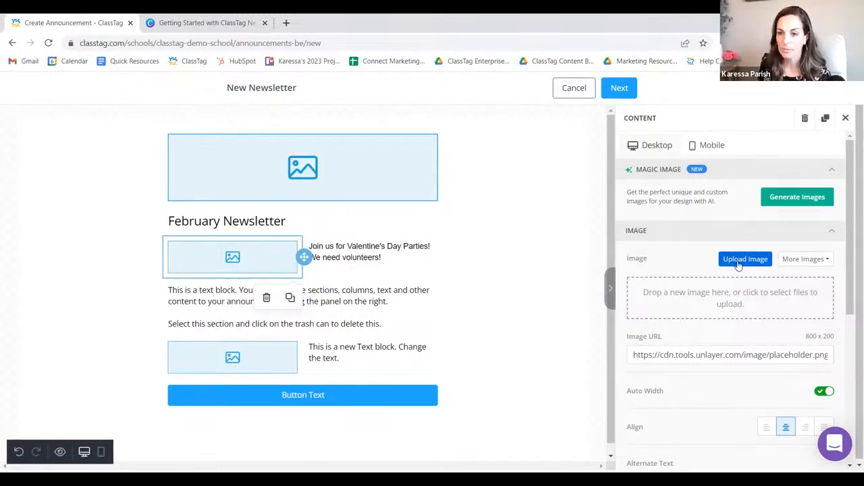
{"action": "left_click", "coordinate": [802, 262]}
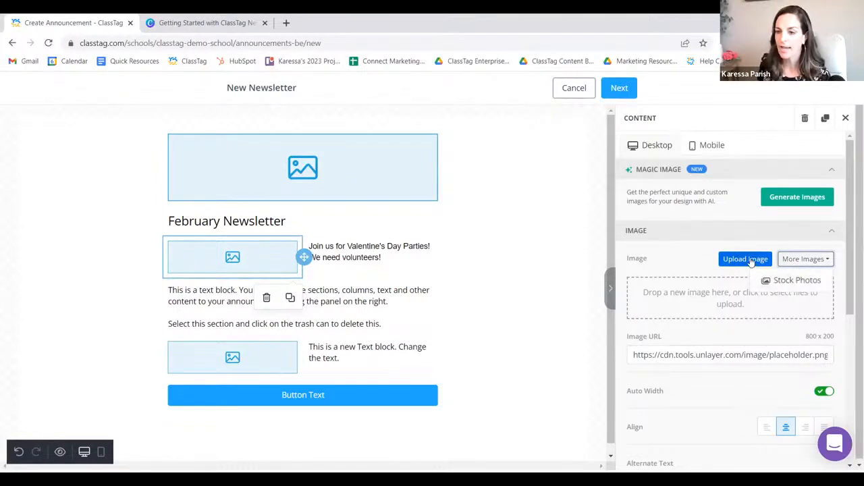
{"action": "left_click", "coordinate": [746, 259]}
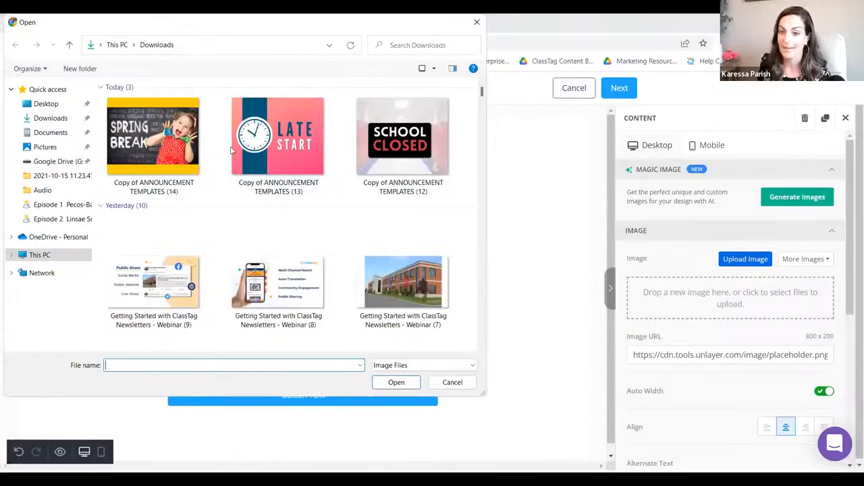
{"action": "left_click_drag", "start_coordinate": [203, 22], "coordinate": [313, 79]}
{"action": "left_click", "coordinate": [592, 80]}
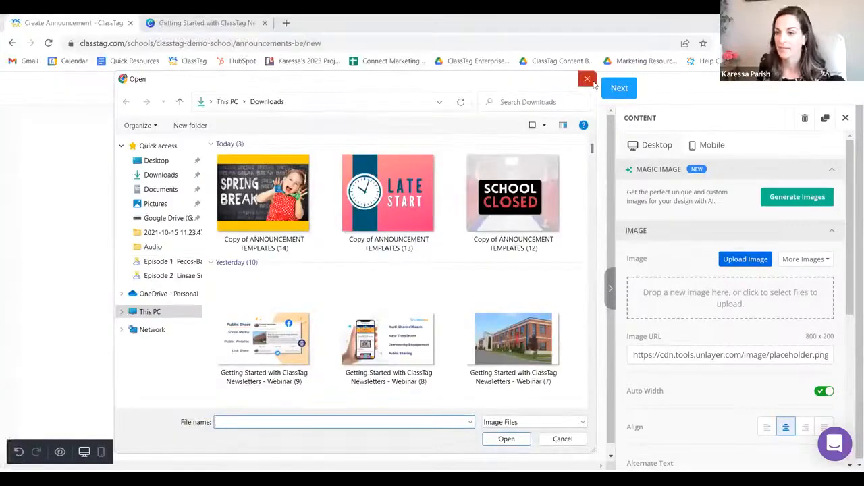
Search the stock images for "valentine's" and place the paper hearts on wood photo in the image block beside the Valentine's text
{"action": "left_click", "coordinate": [804, 263]}
{"action": "left_click", "coordinate": [801, 281]}
{"action": "left_click", "coordinate": [668, 154]}
{"action": "type", "text": "valentine's"}
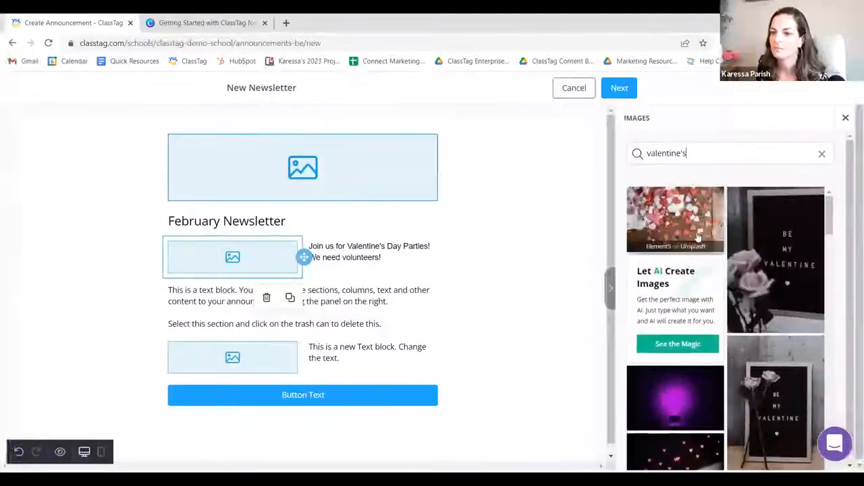
{"action": "left_click", "coordinate": [690, 231]}
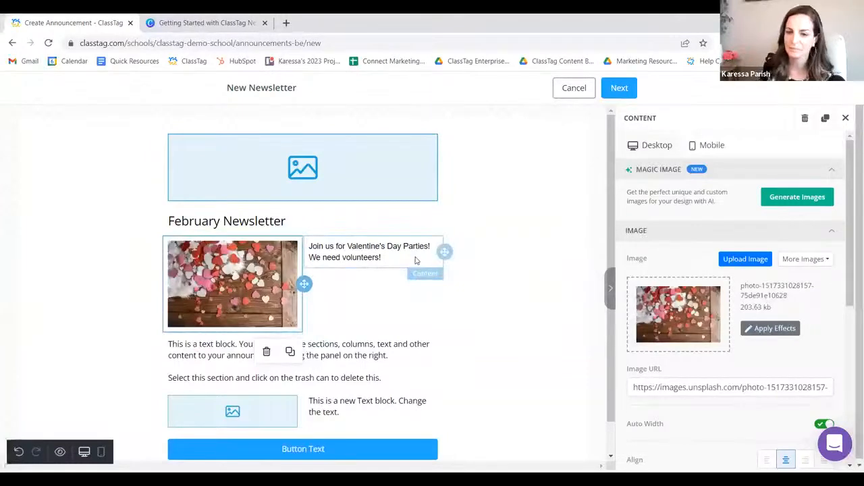
Duplicate the two-column row with the hearts photo and Valentine's party text, and select the copy's image
{"action": "scroll", "coordinate": [416, 260], "scroll_direction": "down", "scroll_amount": 1}
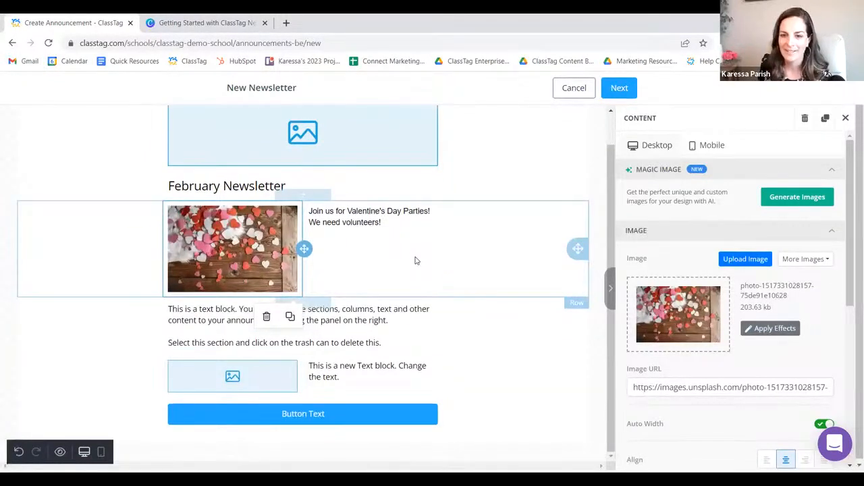
{"action": "left_click", "coordinate": [416, 261]}
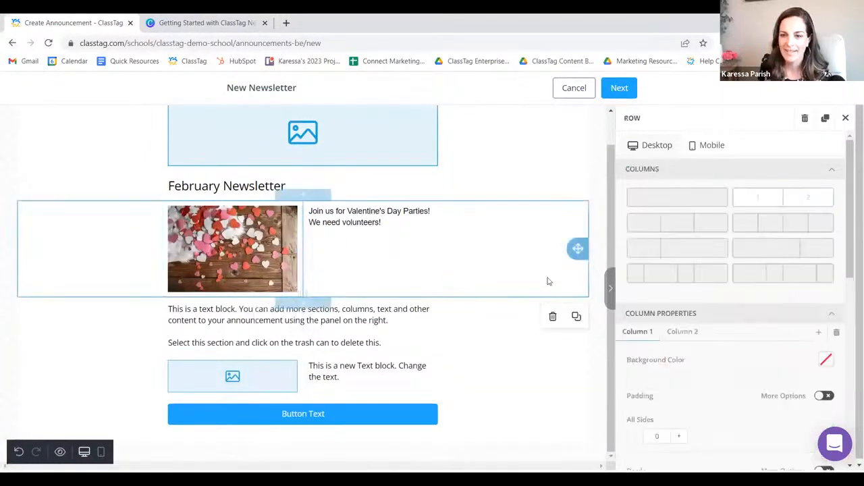
{"action": "left_click", "coordinate": [577, 317]}
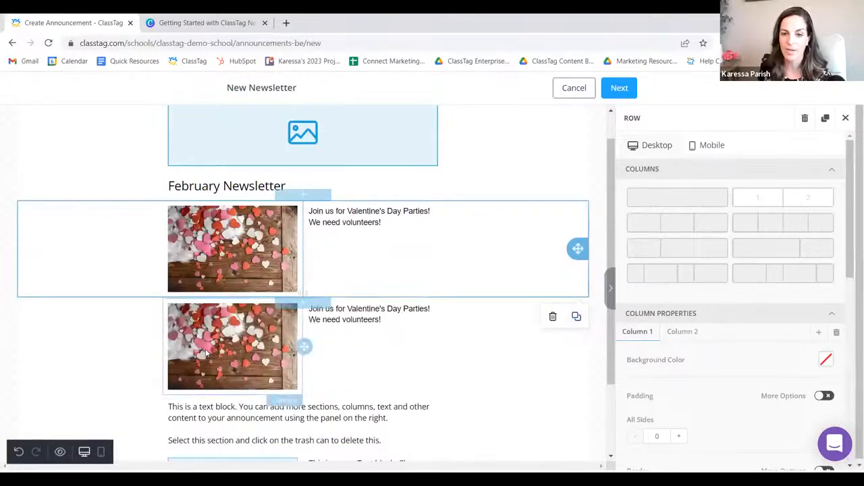
{"action": "left_click", "coordinate": [297, 344]}
Delete the default instruction text block below the duplicated Valentine's row
{"action": "scroll", "coordinate": [342, 381], "scroll_direction": "down", "scroll_amount": 3}
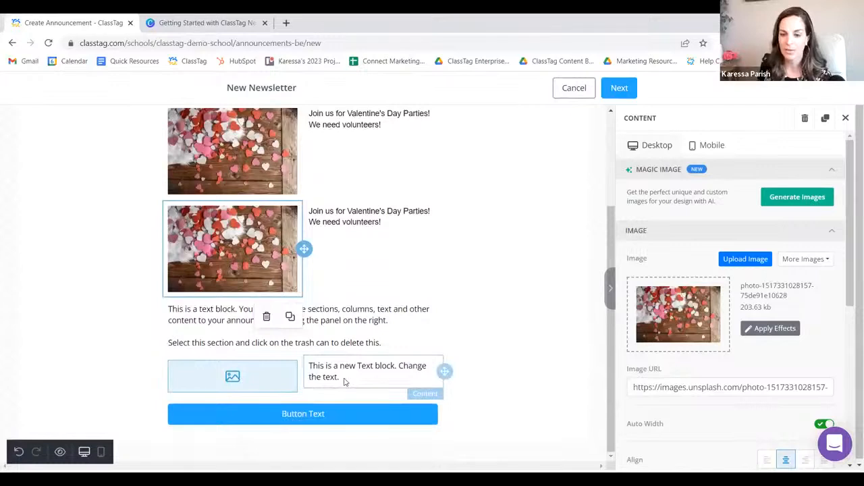
{"action": "left_click", "coordinate": [383, 331]}
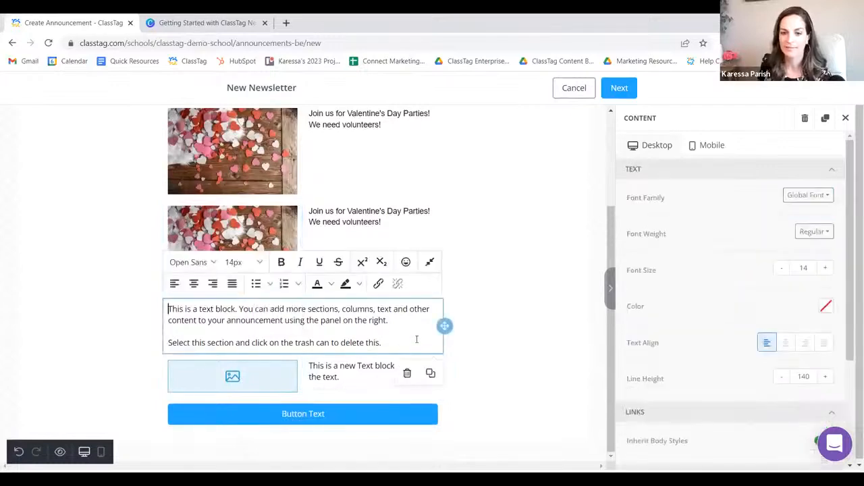
{"action": "left_click", "coordinate": [407, 373]}
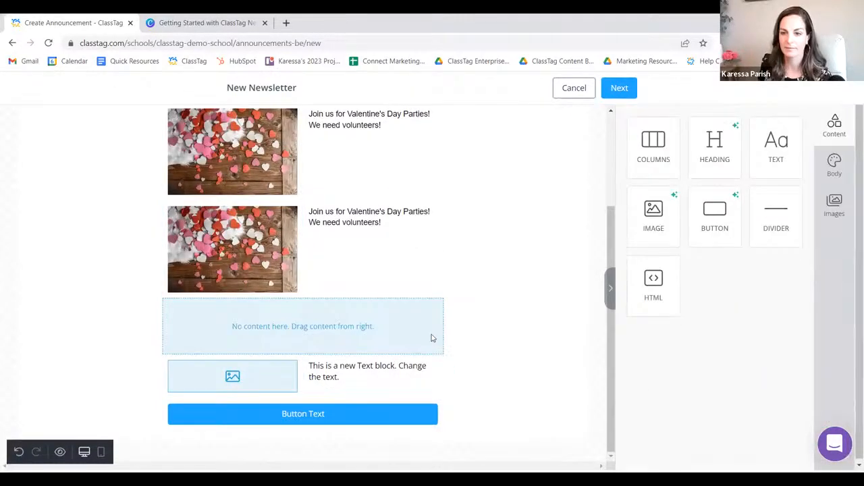
Add a heading block directly beneath the "February Newsletter" heading
{"action": "scroll", "coordinate": [473, 336], "scroll_direction": "up", "scroll_amount": 2}
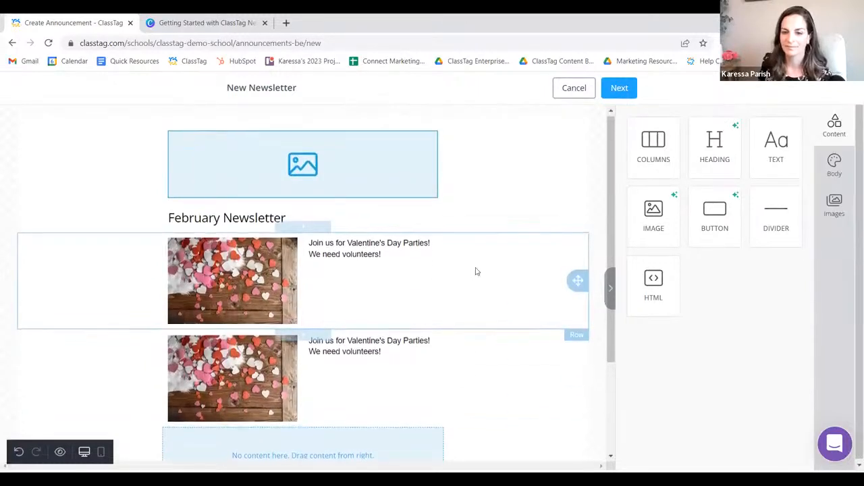
{"action": "scroll", "coordinate": [476, 271], "scroll_direction": "down", "scroll_amount": 1}
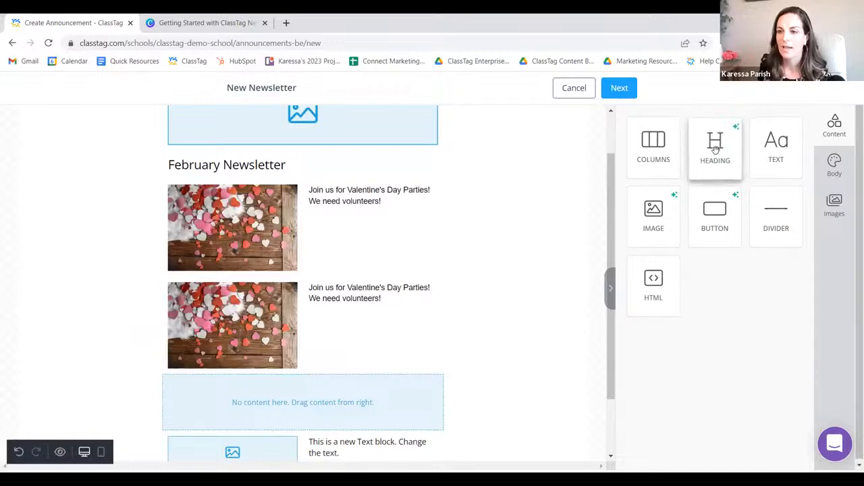
{"action": "left_click_drag", "start_coordinate": [714, 149], "coordinate": [384, 173]}
Select the "February Newsletter" heading text and view its formatting options
{"action": "left_click", "coordinate": [225, 135]}
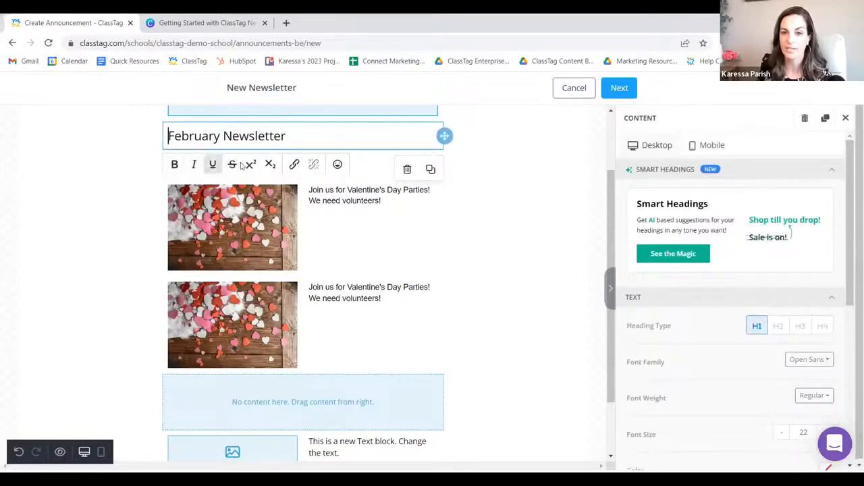
{"action": "triple_click", "coordinate": [288, 138]}
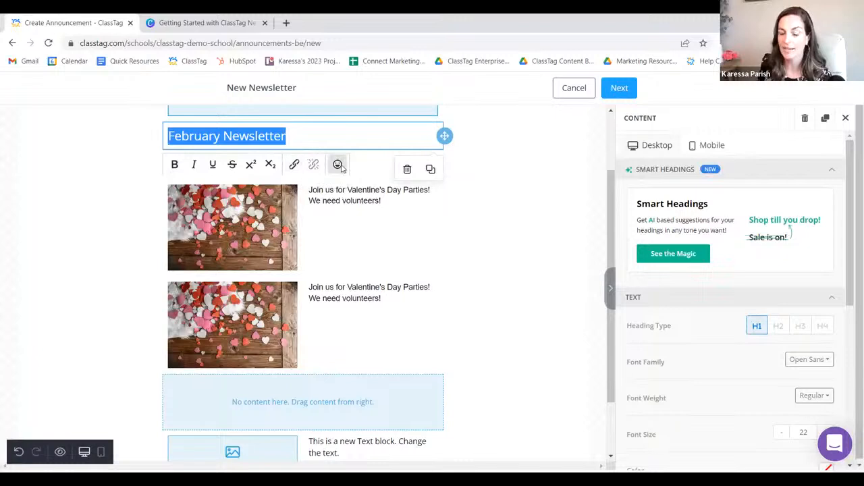
{"action": "left_click", "coordinate": [510, 139]}
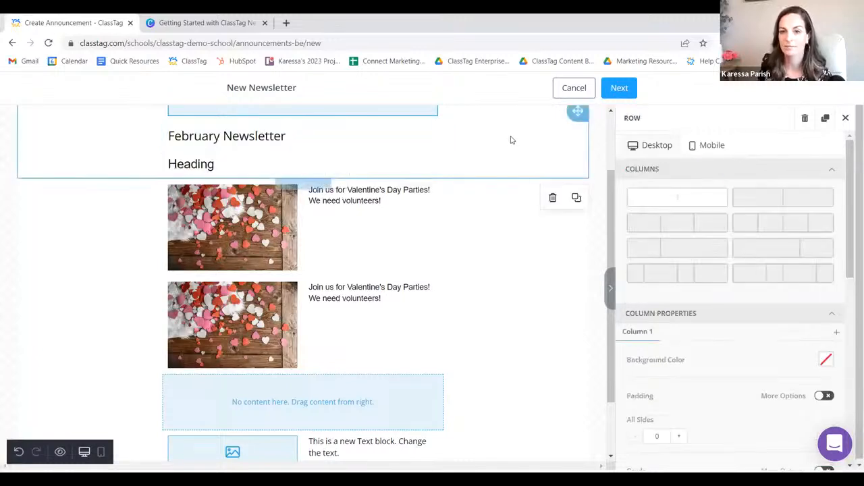
Add a text block between the two headings and select its placeholder text to view the text formatting options
{"action": "left_click", "coordinate": [845, 119]}
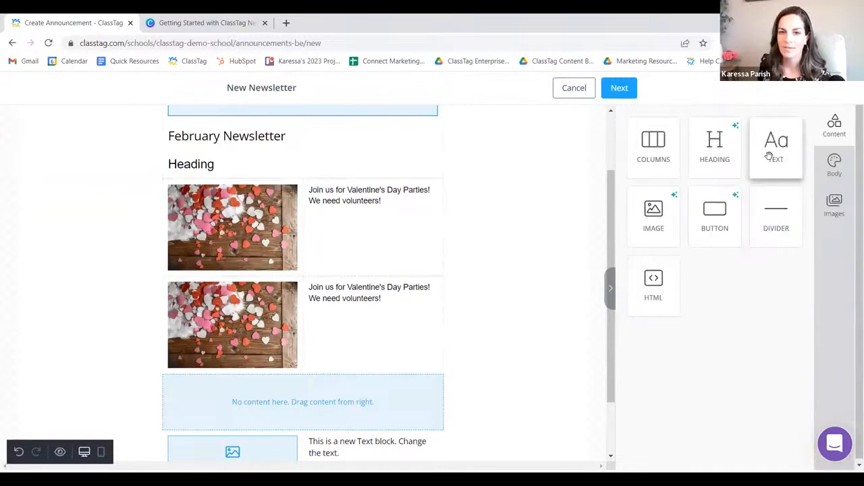
{"action": "left_click_drag", "start_coordinate": [322, 164], "coordinate": [259, 155]}
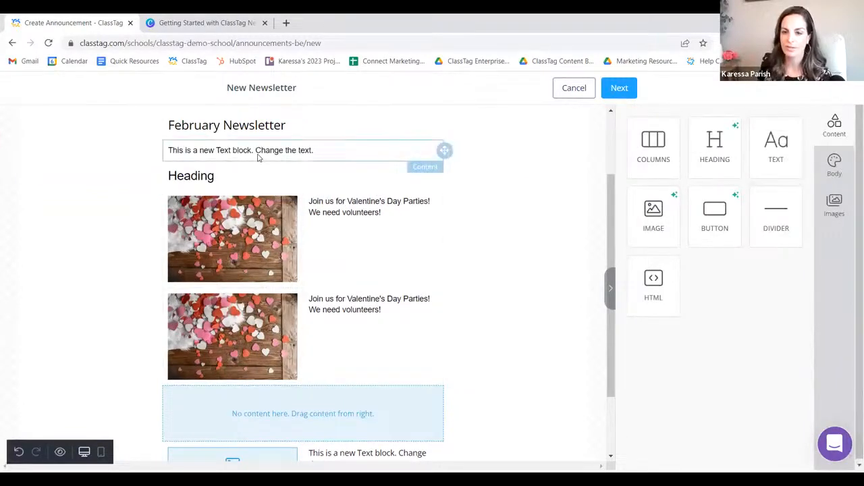
{"action": "triple_click", "coordinate": [258, 154]}
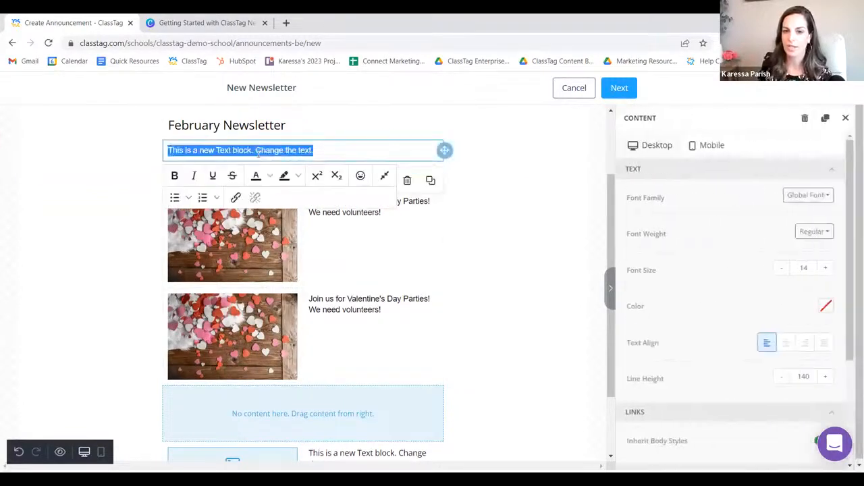
{"action": "left_click", "coordinate": [332, 153]}
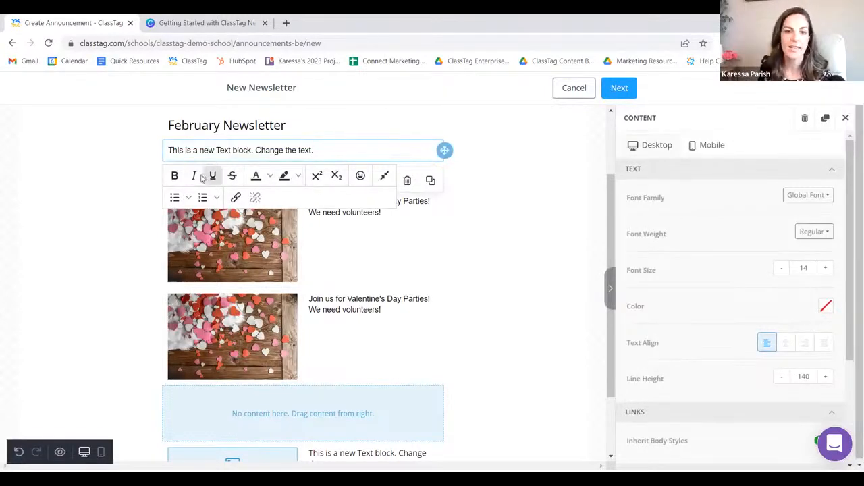
{"action": "triple_click", "coordinate": [177, 152]}
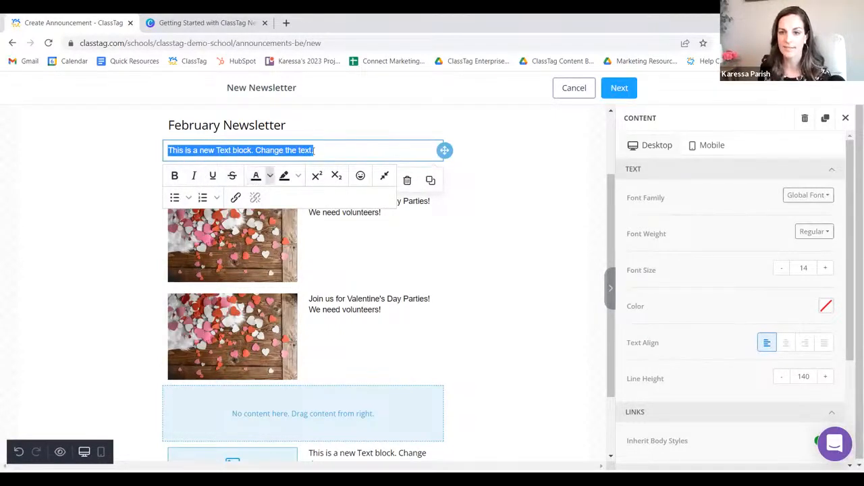
{"action": "key", "text": "Right"}
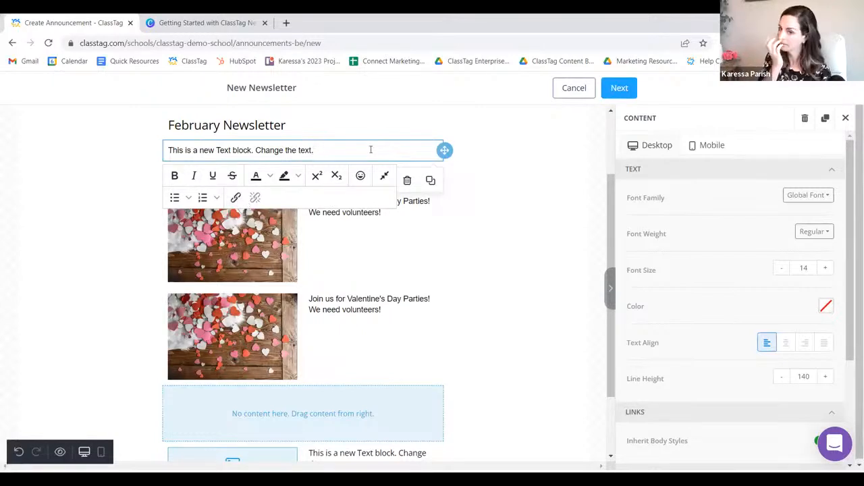
{"action": "left_click", "coordinate": [454, 171]}
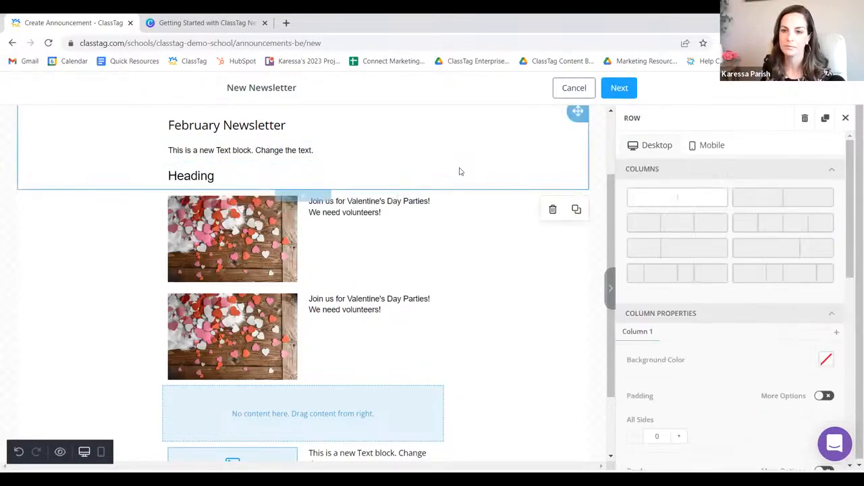
Add an image block to the empty section below the Valentine's rows and upload "Copy of ANNOUNCEMENT TEMPLATES (14)" into it
{"action": "left_click", "coordinate": [845, 117]}
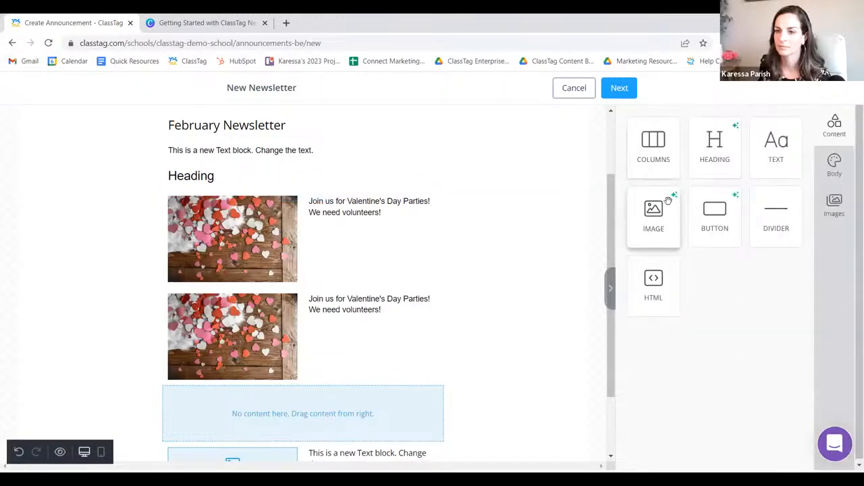
{"action": "left_click_drag", "start_coordinate": [655, 216], "coordinate": [401, 388]}
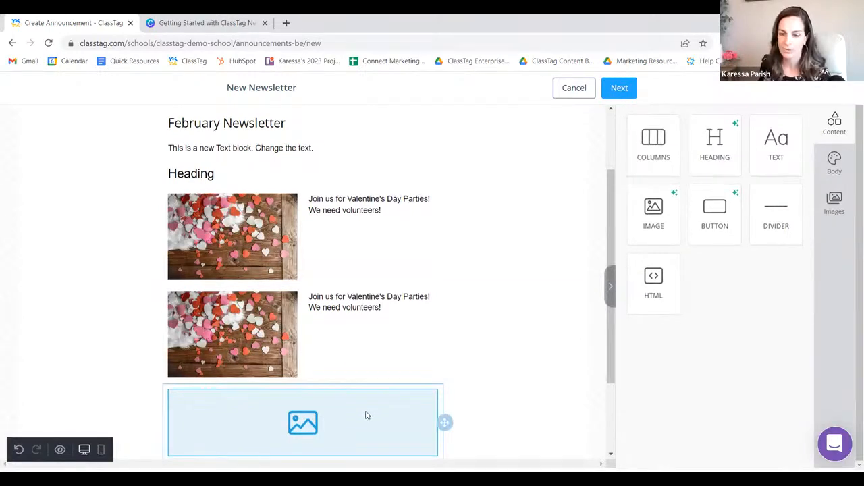
{"action": "left_click", "coordinate": [319, 424]}
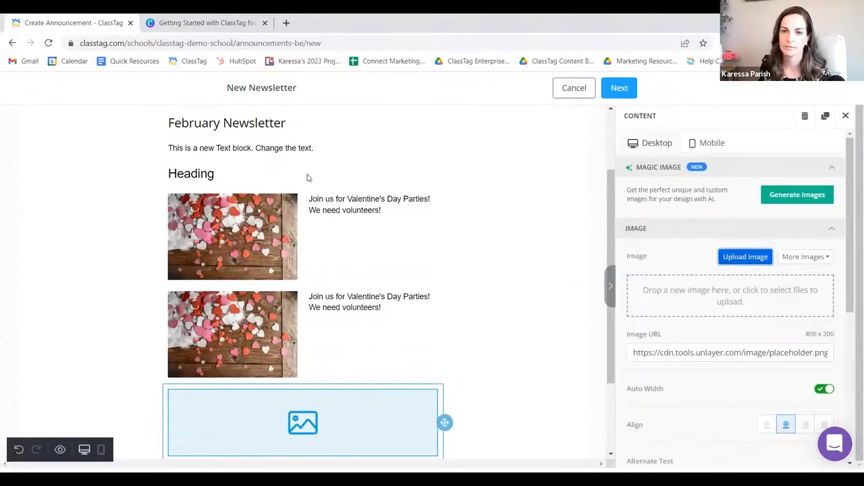
{"action": "left_click", "coordinate": [262, 194]}
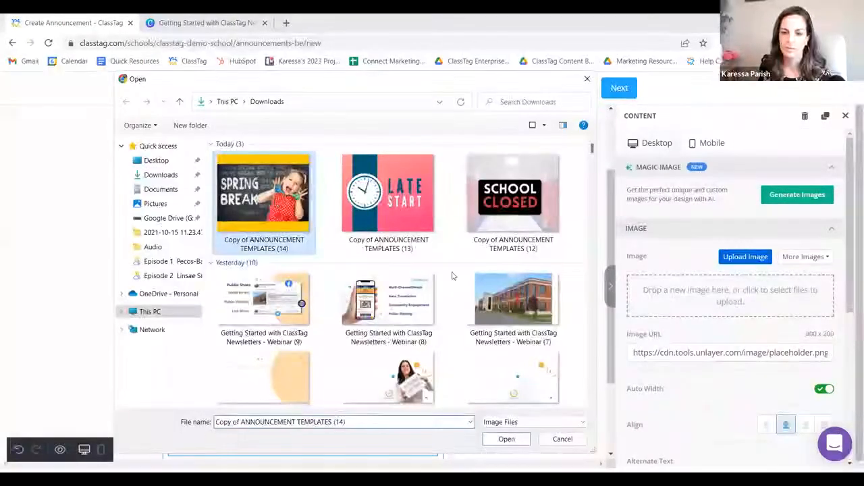
{"action": "left_click", "coordinate": [507, 438]}
{"action": "scroll", "coordinate": [447, 305], "scroll_direction": "down", "scroll_amount": 1}
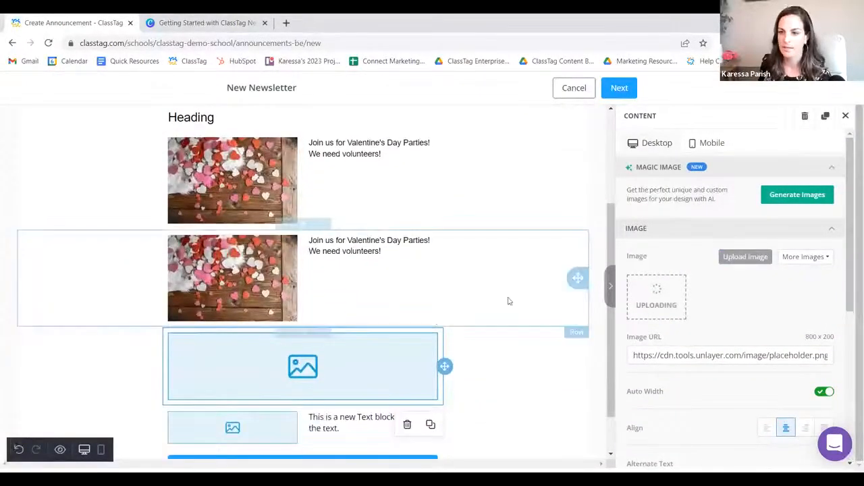
{"action": "scroll", "coordinate": [507, 285], "scroll_direction": "down", "scroll_amount": 2}
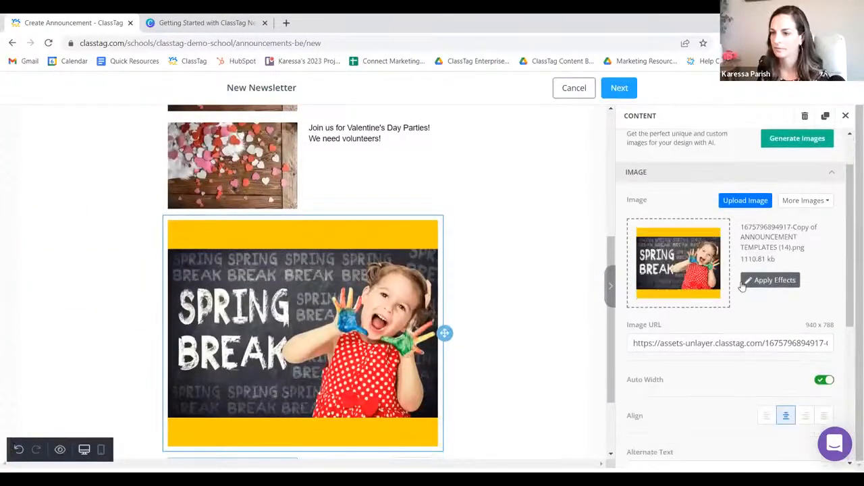
Examine the Spring Break image's settings, including width, alignment, alternate text, website link and container padding
{"action": "scroll", "coordinate": [742, 286], "scroll_direction": "down", "scroll_amount": 2}
{"action": "scroll", "coordinate": [741, 287], "scroll_direction": "down", "scroll_amount": 1}
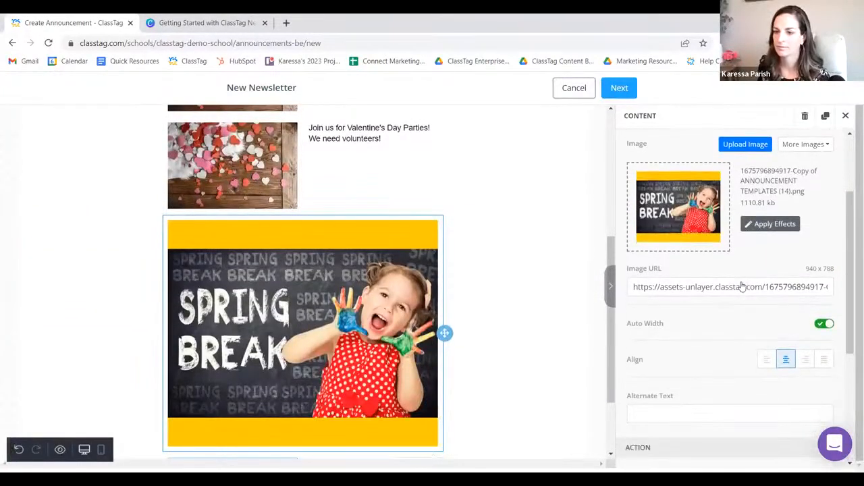
{"action": "left_click", "coordinate": [192, 172]}
{"action": "left_click", "coordinate": [237, 269]}
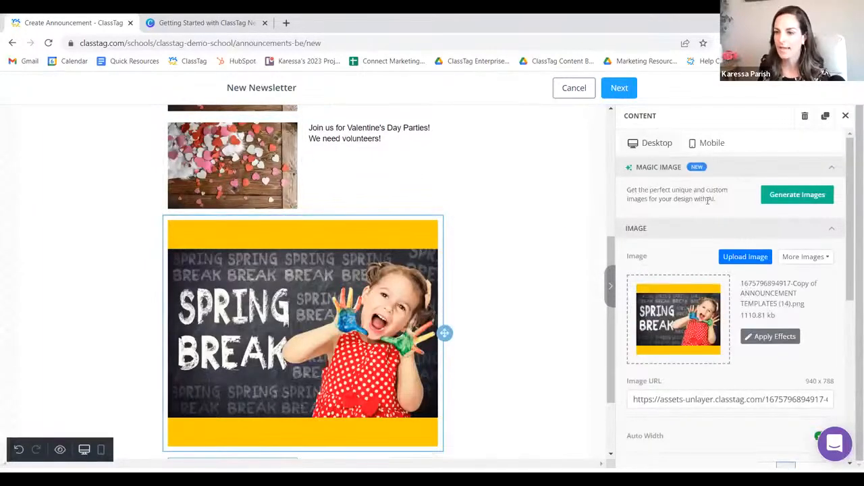
{"action": "scroll", "coordinate": [713, 299], "scroll_direction": "down", "scroll_amount": 4}
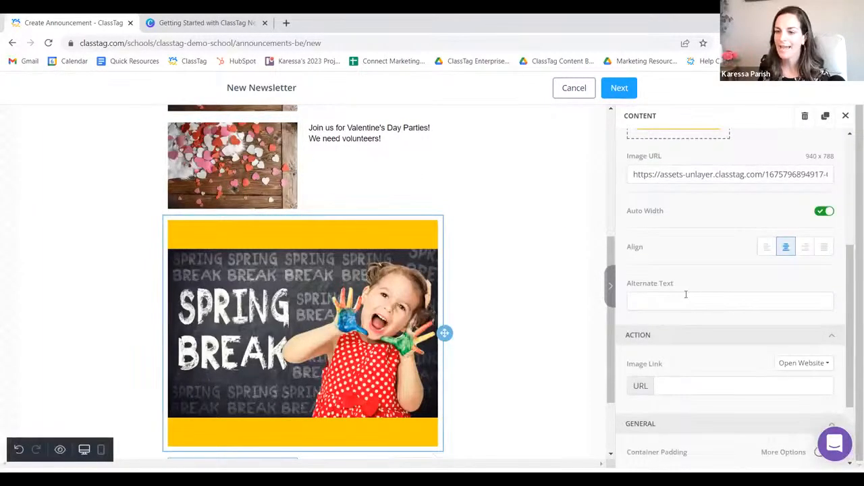
{"action": "scroll", "coordinate": [688, 294], "scroll_direction": "up", "scroll_amount": 2}
{"action": "scroll", "coordinate": [690, 285], "scroll_direction": "down", "scroll_amount": 3}
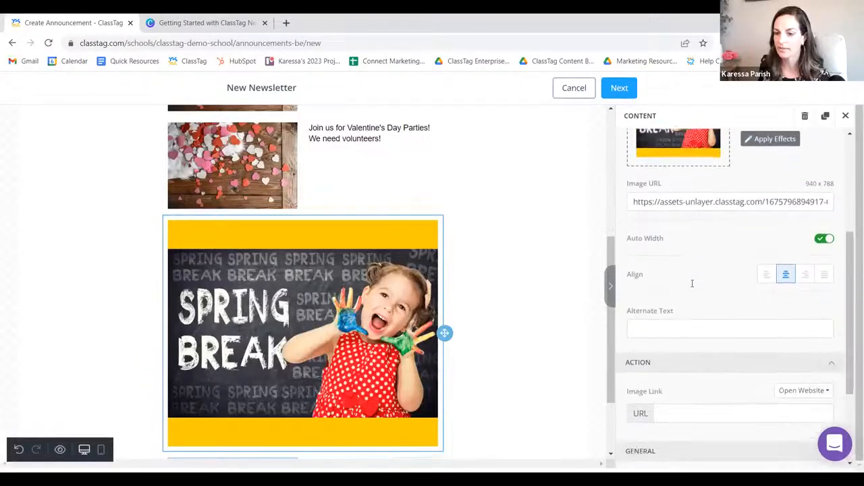
{"action": "scroll", "coordinate": [692, 283], "scroll_direction": "down", "scroll_amount": 2}
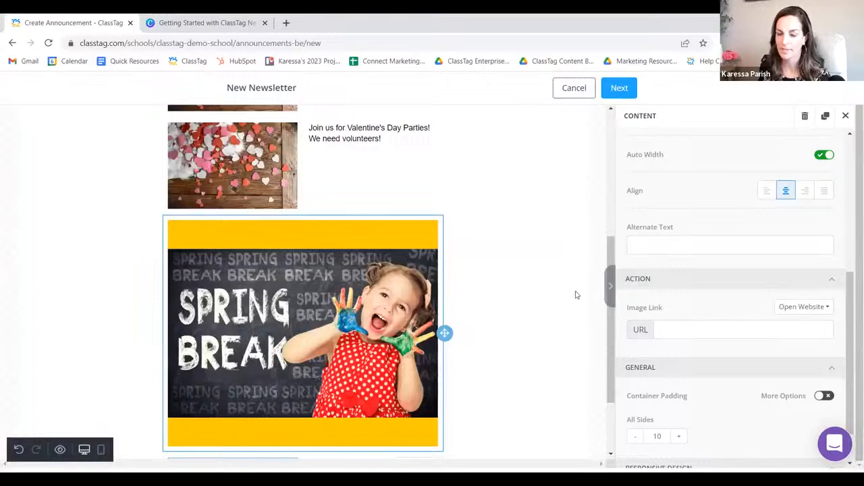
{"action": "left_click", "coordinate": [681, 331]}
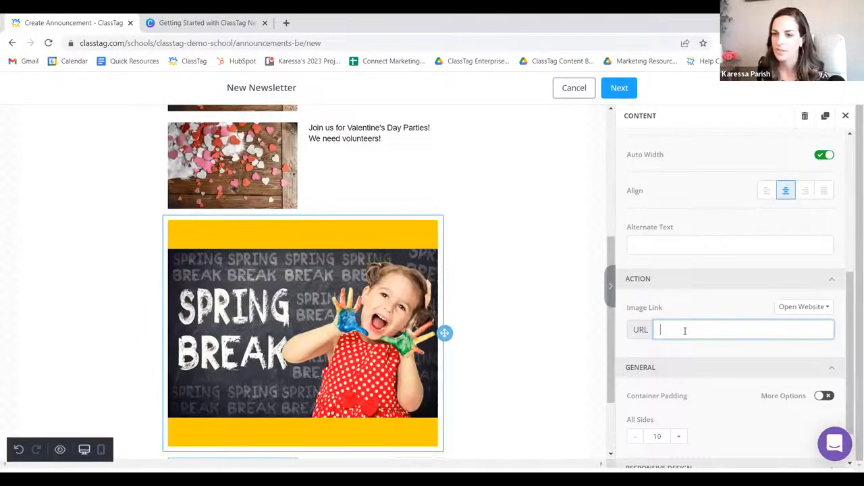
{"action": "scroll", "coordinate": [689, 330], "scroll_direction": "down", "scroll_amount": 1}
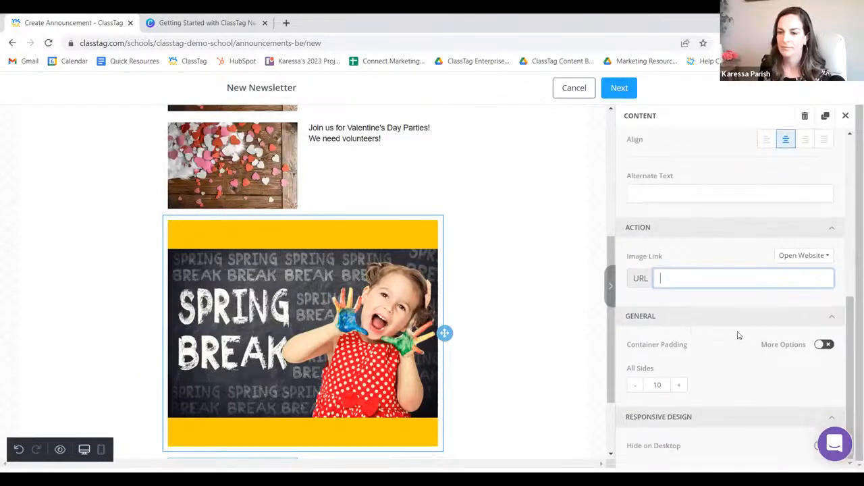
{"action": "scroll", "coordinate": [747, 397], "scroll_direction": "up", "scroll_amount": 4}
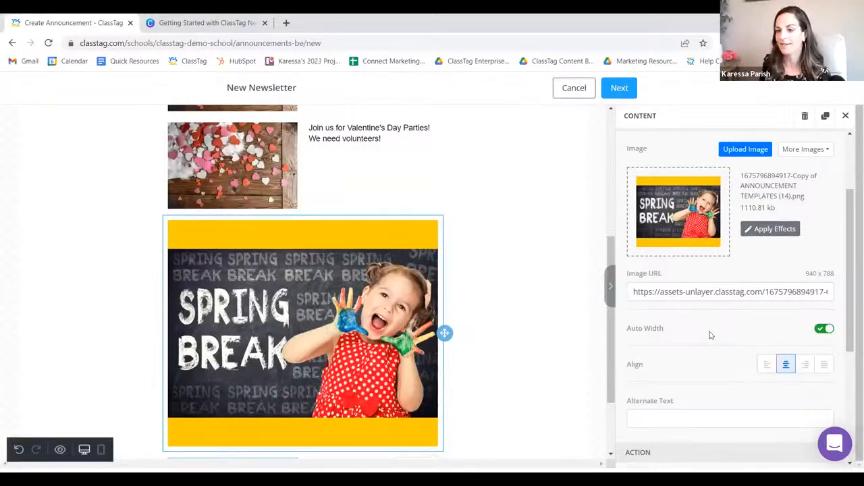
{"action": "scroll", "coordinate": [710, 335], "scroll_direction": "up", "scroll_amount": 1}
{"action": "scroll", "coordinate": [710, 374], "scroll_direction": "up", "scroll_amount": 1}
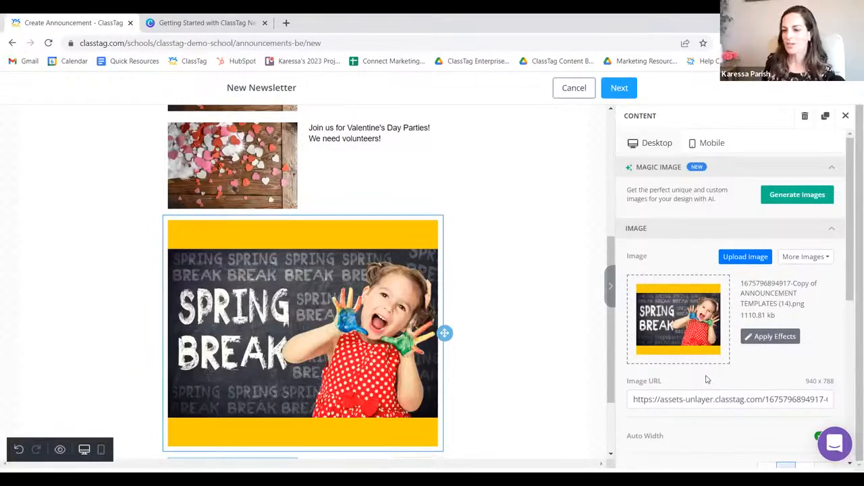
Apply a blue frame with a size of 1% to the Spring Break image, save the effect and close the image settings
{"action": "left_click", "coordinate": [761, 345]}
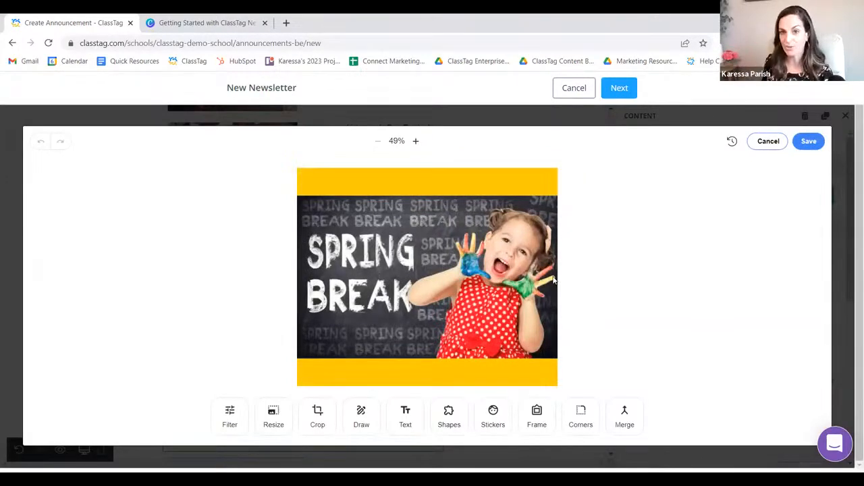
{"action": "left_click", "coordinate": [536, 415]}
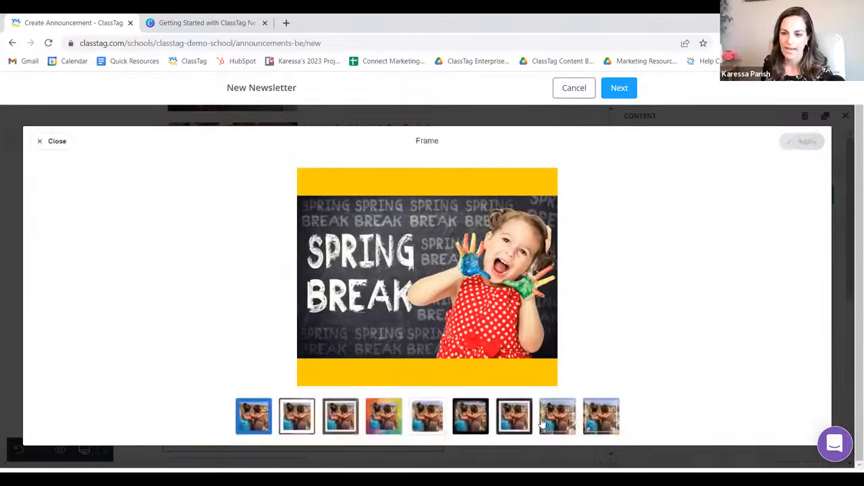
{"action": "left_click", "coordinate": [253, 416]}
{"action": "left_click_drag", "start_coordinate": [389, 380], "coordinate": [345, 378]}
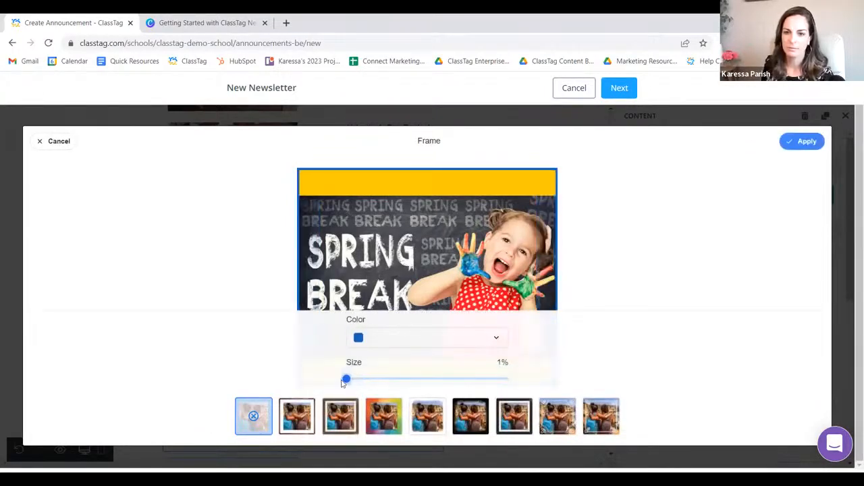
{"action": "left_click", "coordinate": [800, 143]}
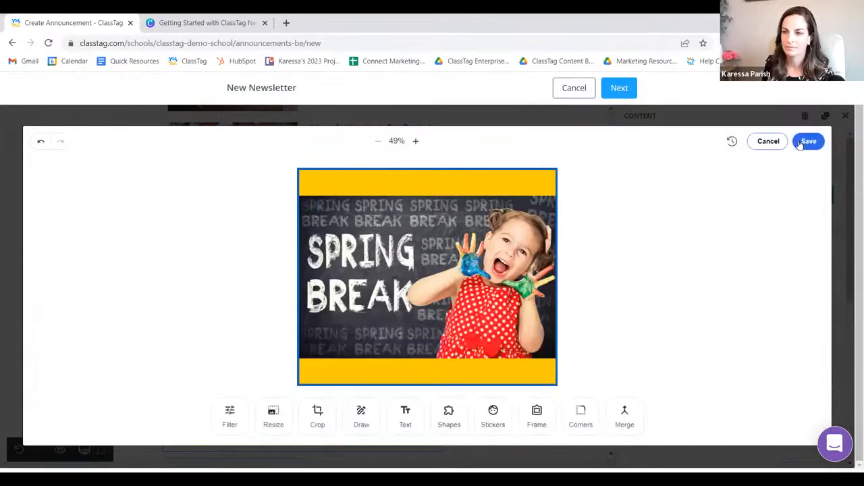
{"action": "left_click", "coordinate": [800, 143]}
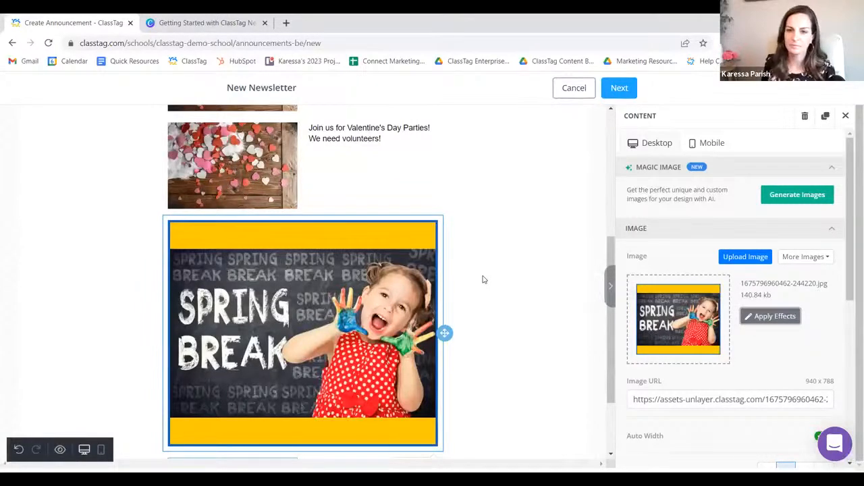
{"action": "scroll", "coordinate": [483, 278], "scroll_direction": "down", "scroll_amount": 1}
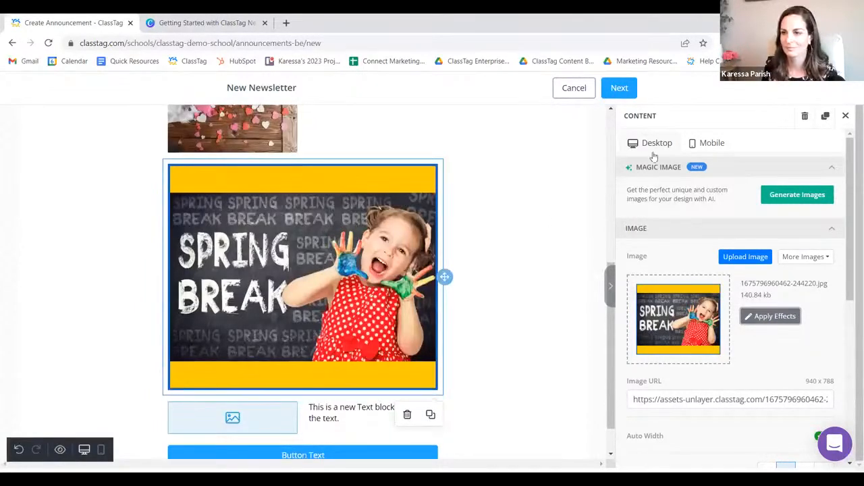
{"action": "left_click", "coordinate": [845, 116]}
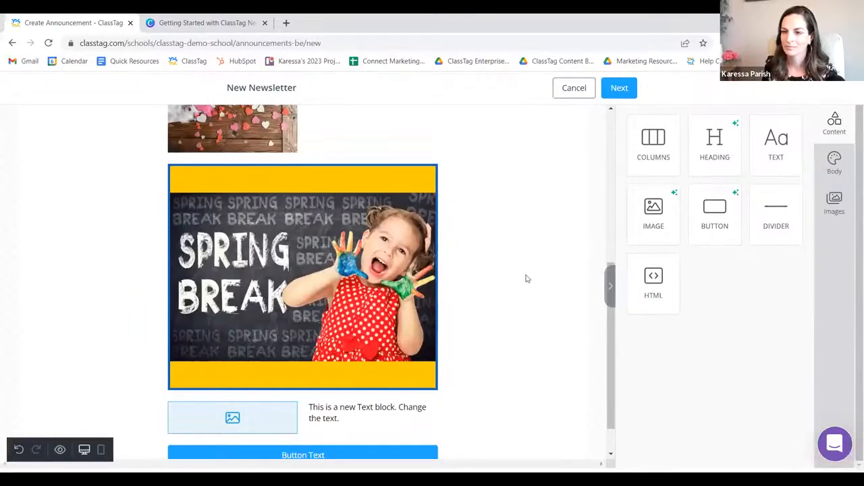
Add a button block below the existing full-width button and view its action and button options
{"action": "scroll", "coordinate": [468, 308], "scroll_direction": "down", "scroll_amount": 1}
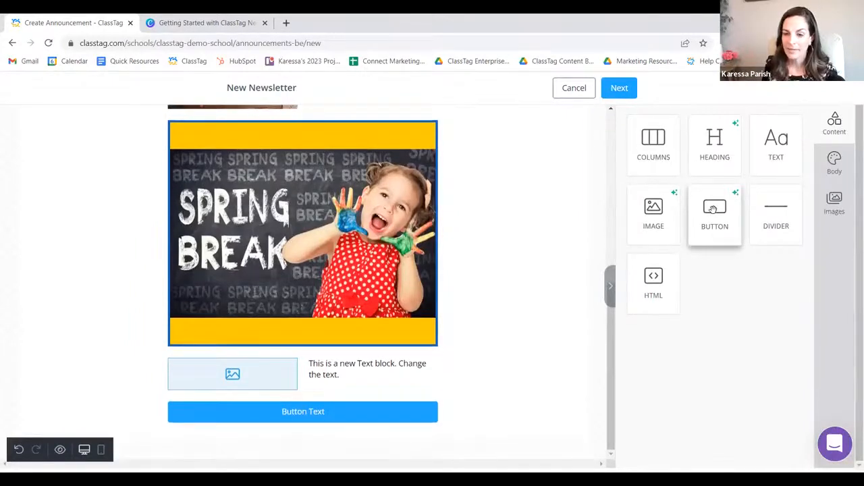
{"action": "left_click_drag", "start_coordinate": [424, 427], "coordinate": [255, 416]}
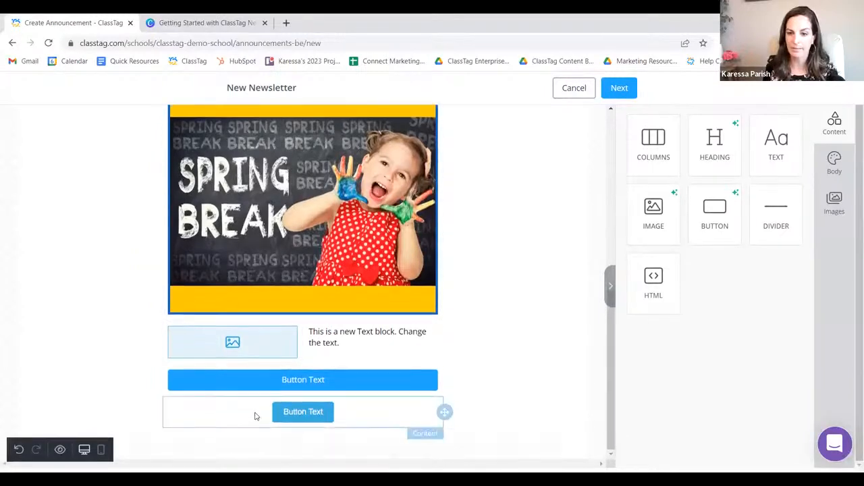
{"action": "scroll", "coordinate": [734, 327], "scroll_direction": "down", "scroll_amount": 1}
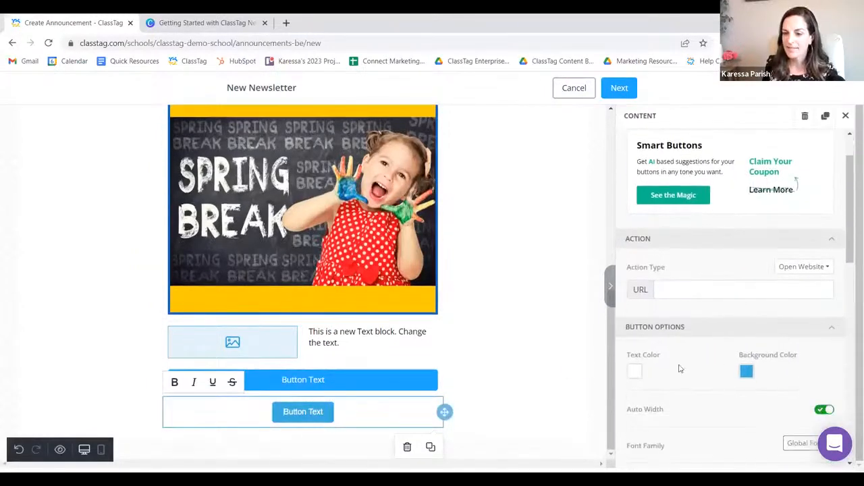
Duplicate the full-width blue button twice
{"action": "left_click", "coordinate": [362, 378]}
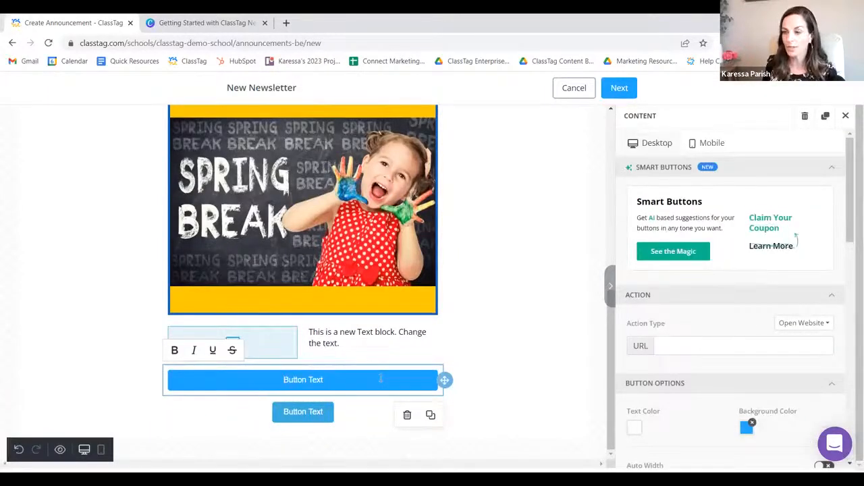
{"action": "left_click", "coordinate": [430, 414]}
{"action": "left_click", "coordinate": [430, 414]}
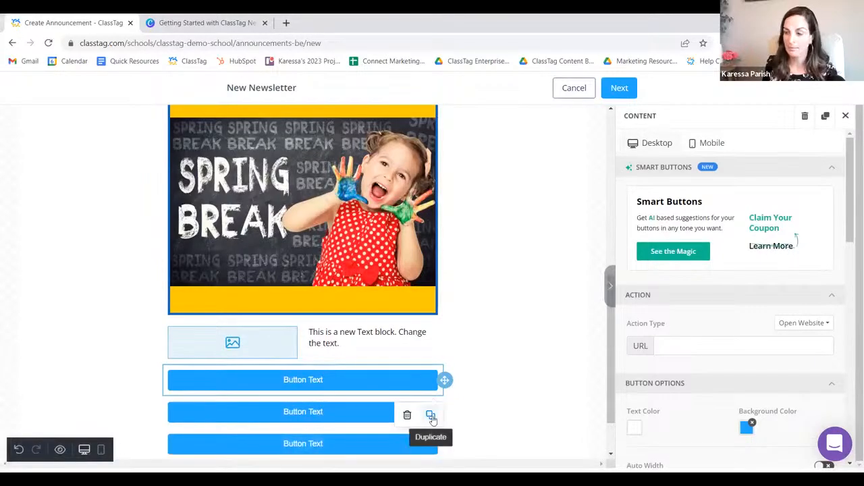
{"action": "scroll", "coordinate": [468, 358], "scroll_direction": "down", "scroll_amount": 1}
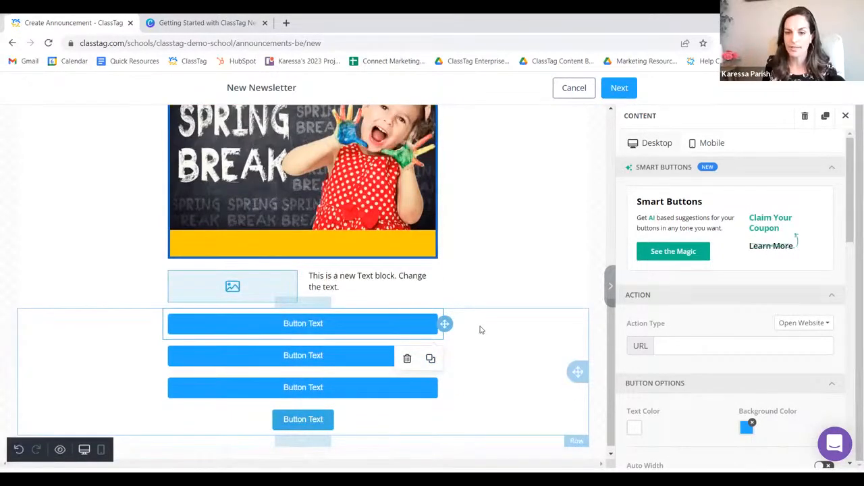
{"action": "left_click", "coordinate": [472, 331]}
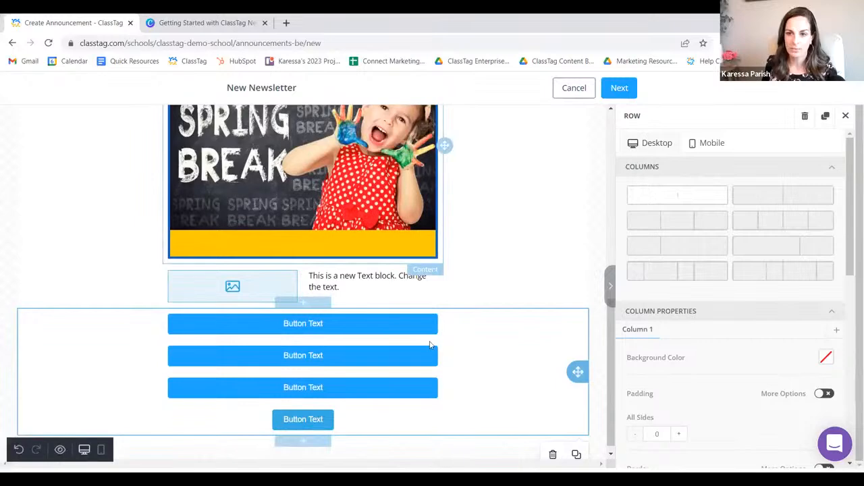
Label the first full-width button "View Our Monthly Calendar" and open its website URL for editing
{"action": "left_click", "coordinate": [331, 330]}
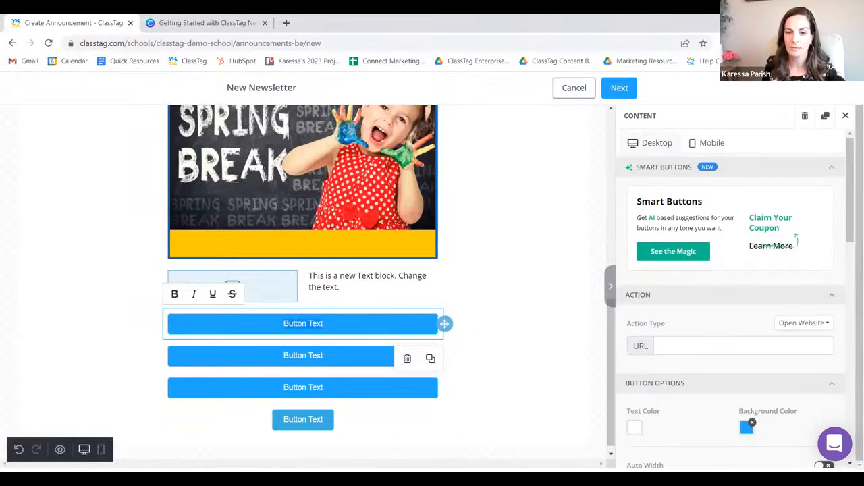
{"action": "type", "text": "View Our Monthly Calendar"}
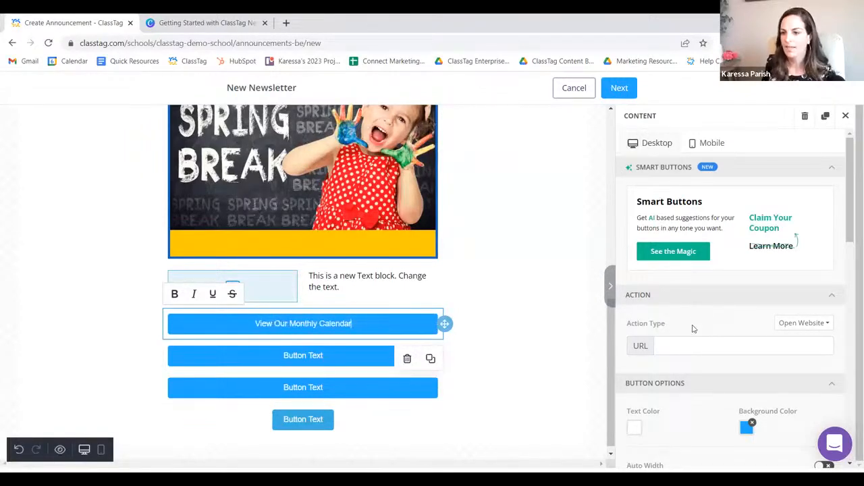
{"action": "left_click", "coordinate": [667, 347]}
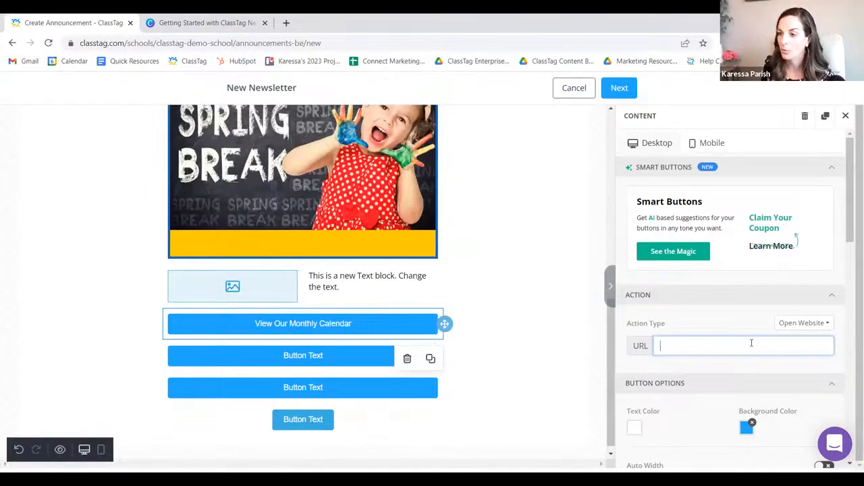
Label the second full-width button "Lunch Menu" and the third "Staff Directory"
{"action": "left_click", "coordinate": [353, 351]}
{"action": "key", "text": "ctrl+a"}
{"action": "type", "text": "Lunch Menu"}
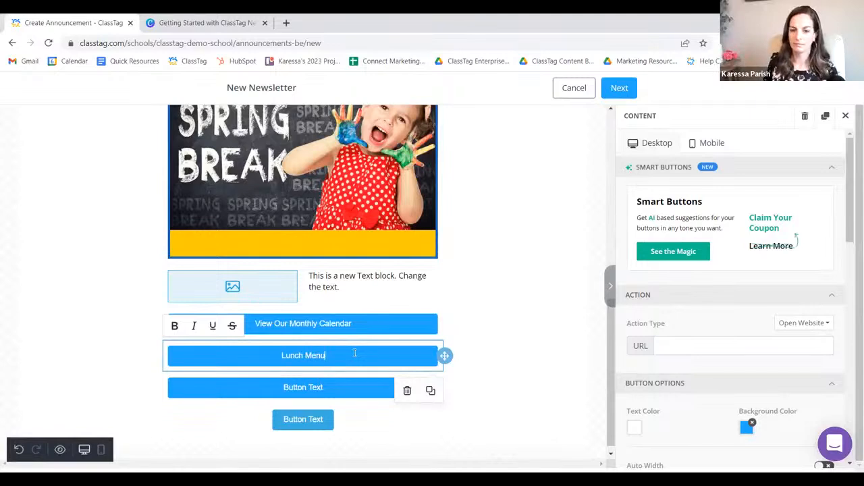
{"action": "left_click", "coordinate": [362, 392]}
{"action": "key", "text": "ctrl+a"}
{"action": "type", "text": "Staff Directory"}
{"action": "left_click", "coordinate": [459, 392]}
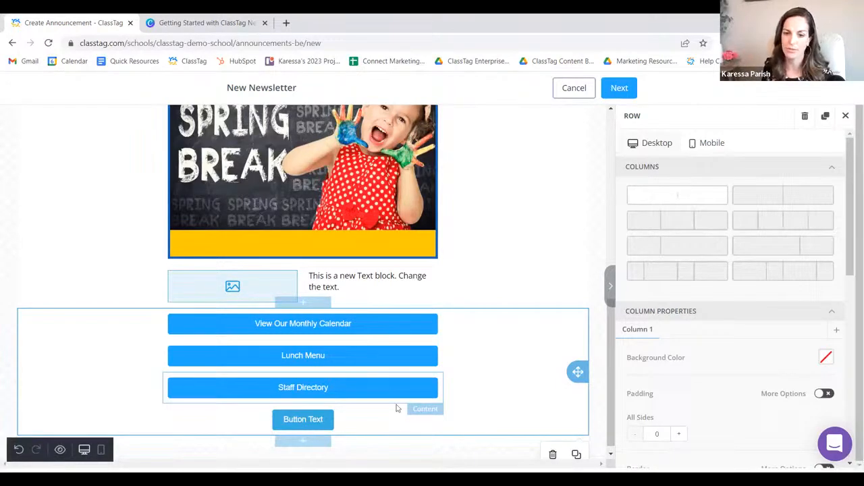
Delete the small unlabelled button below the Staff Directory button
{"action": "left_click", "coordinate": [393, 423]}
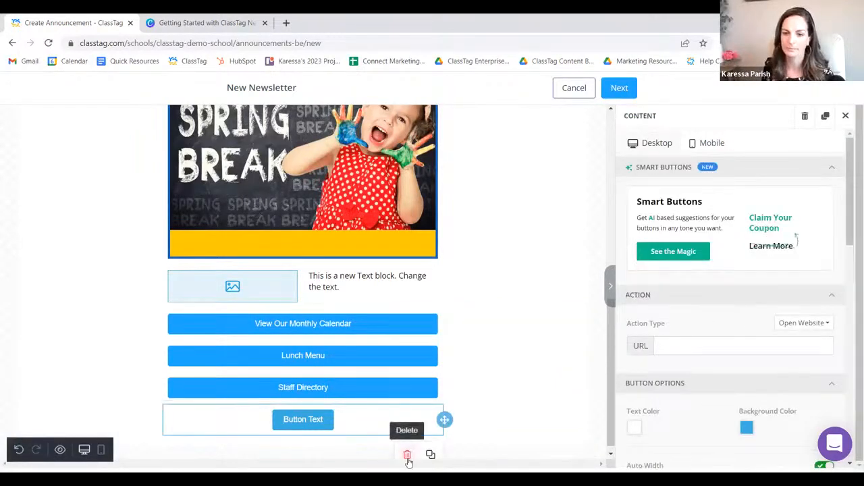
{"action": "left_click", "coordinate": [409, 454]}
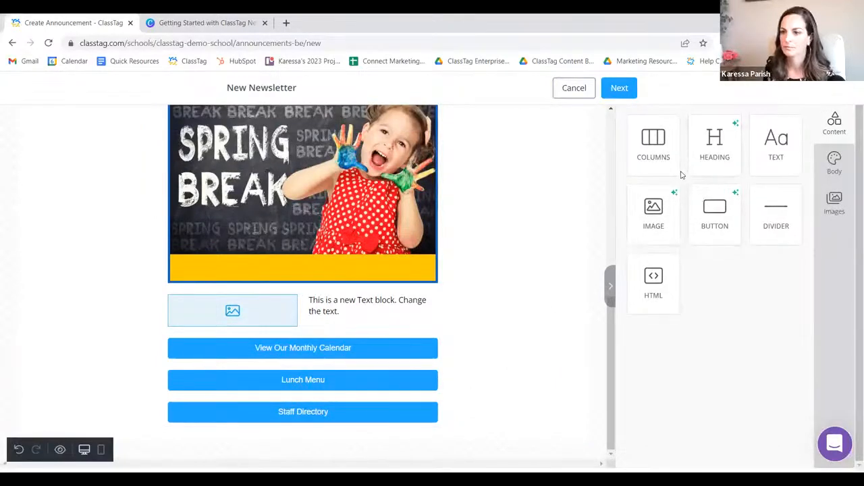
Add an image block below the Staff Directory button and a text block between the two
{"action": "left_click_drag", "start_coordinate": [656, 220], "coordinate": [362, 367]}
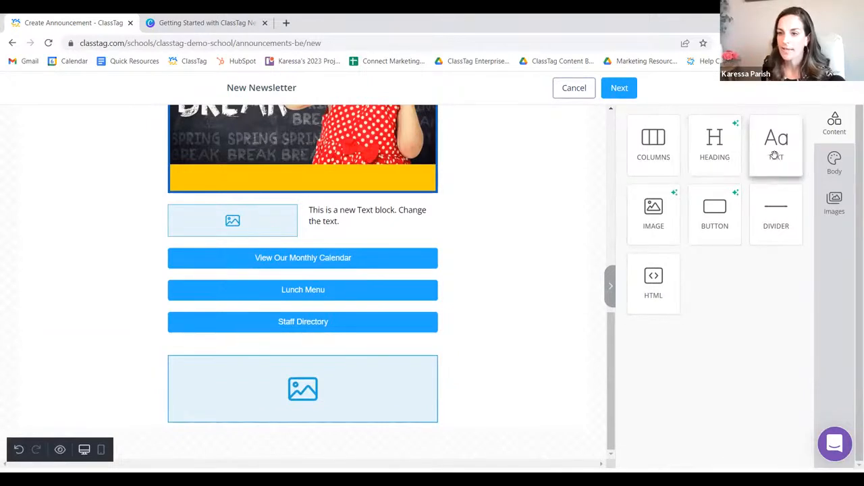
{"action": "left_click_drag", "start_coordinate": [482, 335], "coordinate": [442, 348]}
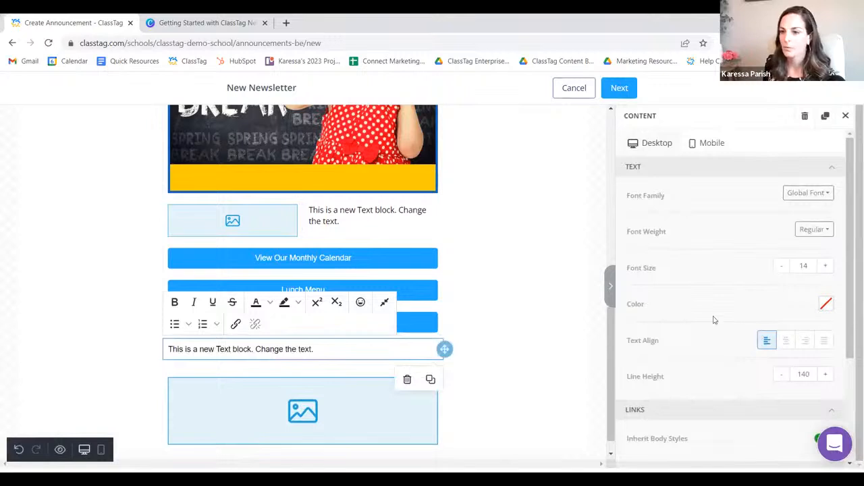
{"action": "scroll", "coordinate": [727, 282], "scroll_direction": "down", "scroll_amount": 3}
{"action": "scroll", "coordinate": [777, 256], "scroll_direction": "up", "scroll_amount": 1}
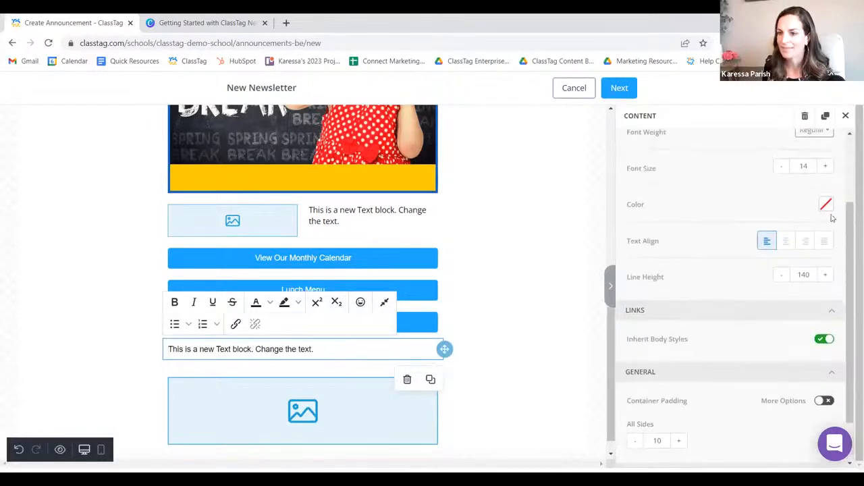
Try the yellow text color F1C40F on the new text block, clear it and reopen the color options
{"action": "left_click", "coordinate": [826, 206]}
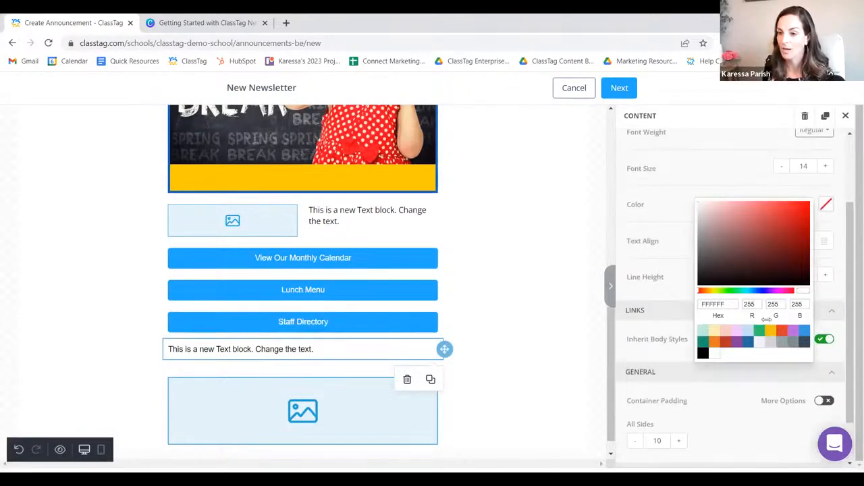
{"action": "left_click", "coordinate": [770, 331]}
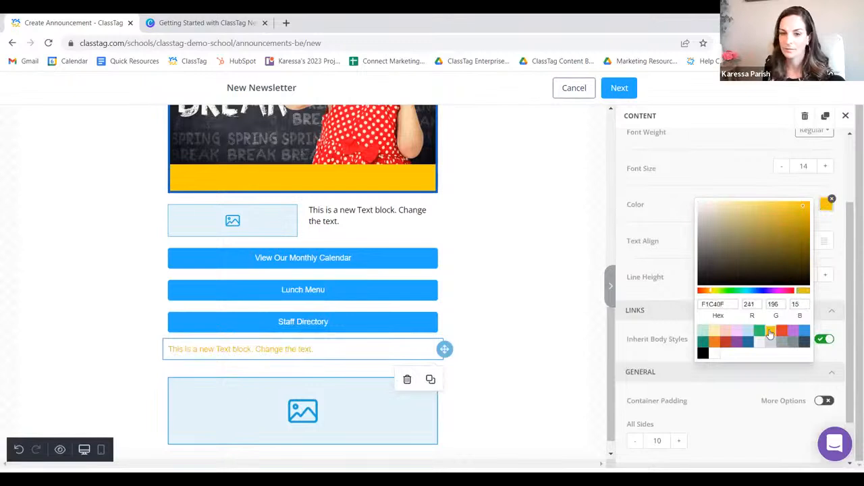
{"action": "left_click", "coordinate": [832, 199]}
{"action": "scroll", "coordinate": [798, 253], "scroll_direction": "down", "scroll_amount": 1}
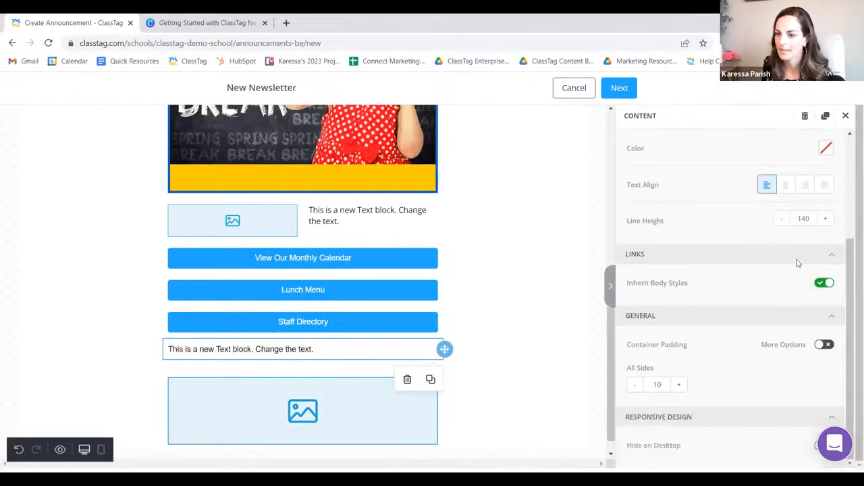
{"action": "scroll", "coordinate": [763, 404], "scroll_direction": "up", "scroll_amount": 1}
{"action": "scroll", "coordinate": [763, 403], "scroll_direction": "up", "scroll_amount": 2}
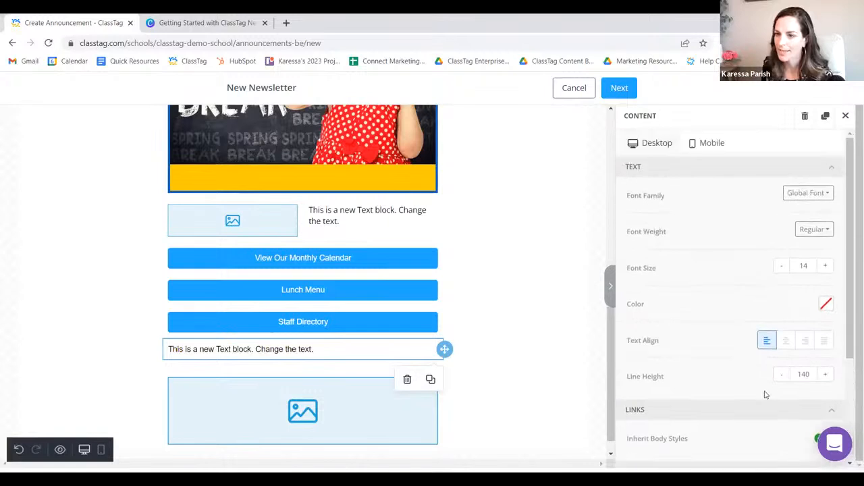
{"action": "left_click", "coordinate": [826, 303]}
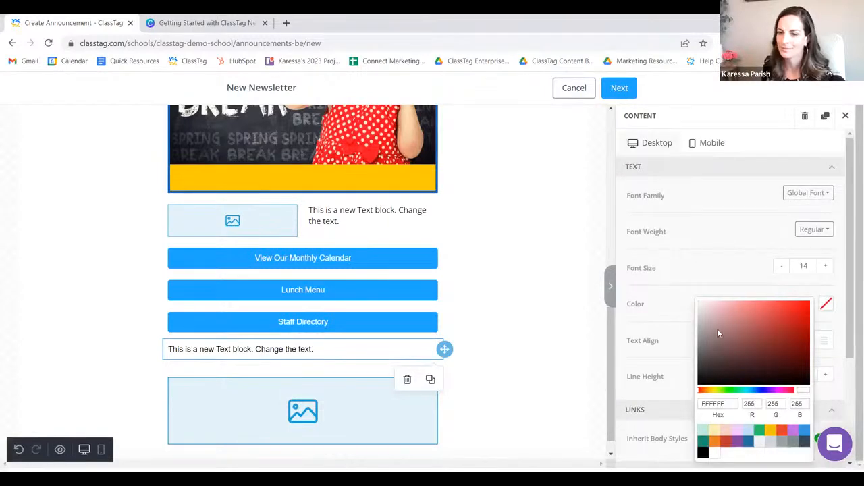
Add a second text block directly above the empty image block at the end of the newsletter
{"action": "left_click", "coordinate": [322, 398]}
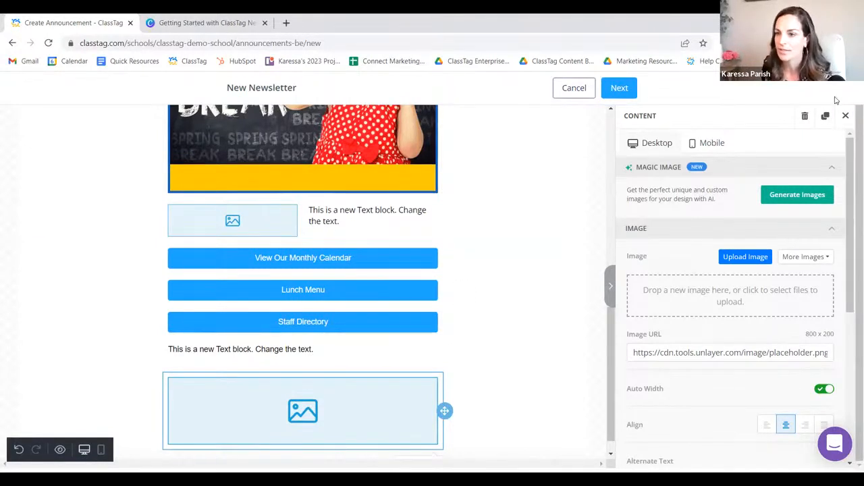
{"action": "left_click", "coordinate": [845, 116]}
{"action": "left_click_drag", "start_coordinate": [781, 160], "coordinate": [435, 401]}
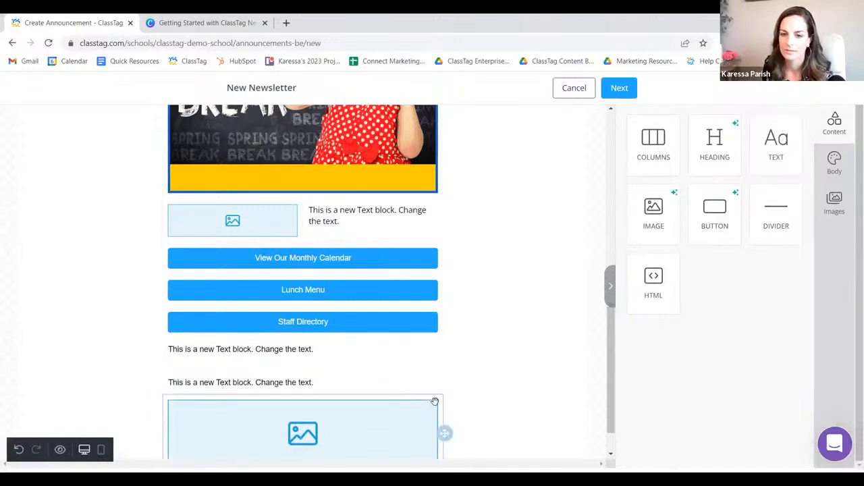
Select the second text block's placeholder text and view the available link action types without adding a link
{"action": "triple_click", "coordinate": [366, 380]}
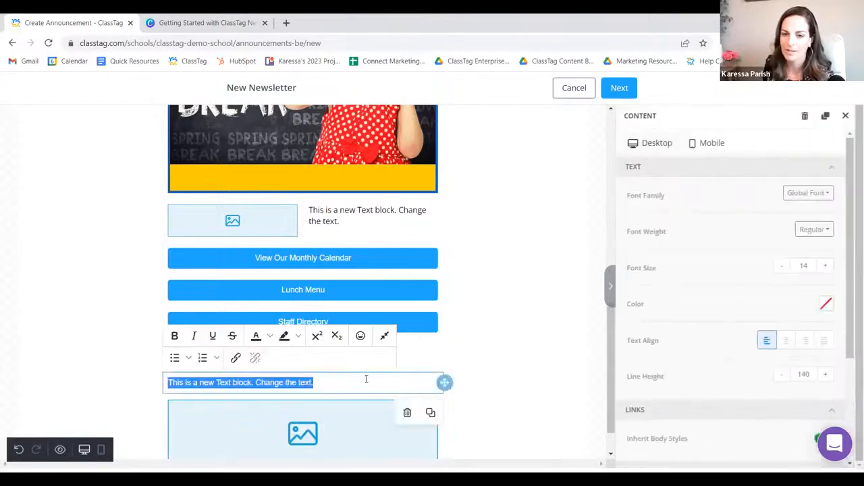
{"action": "left_click", "coordinate": [235, 358]}
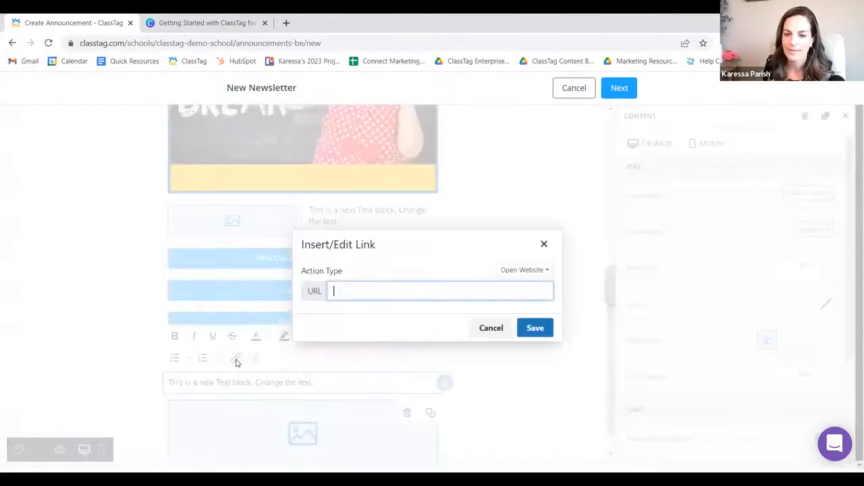
{"action": "left_click", "coordinate": [546, 272]}
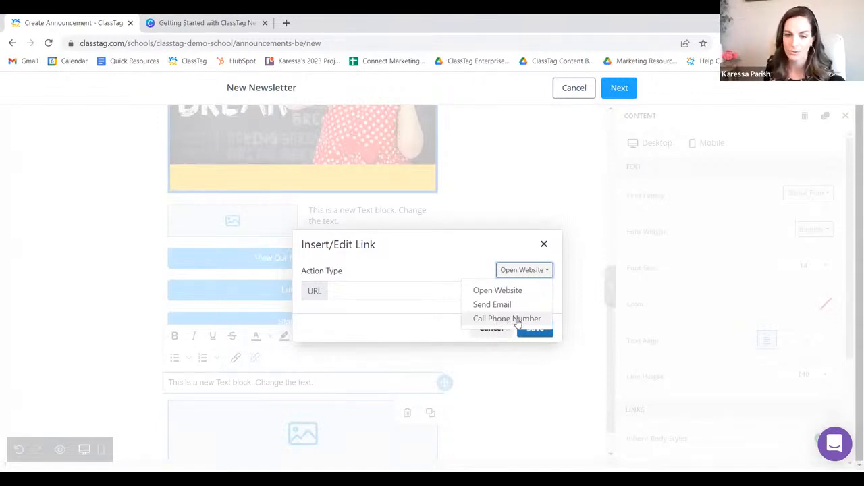
{"action": "left_click", "coordinate": [543, 244]}
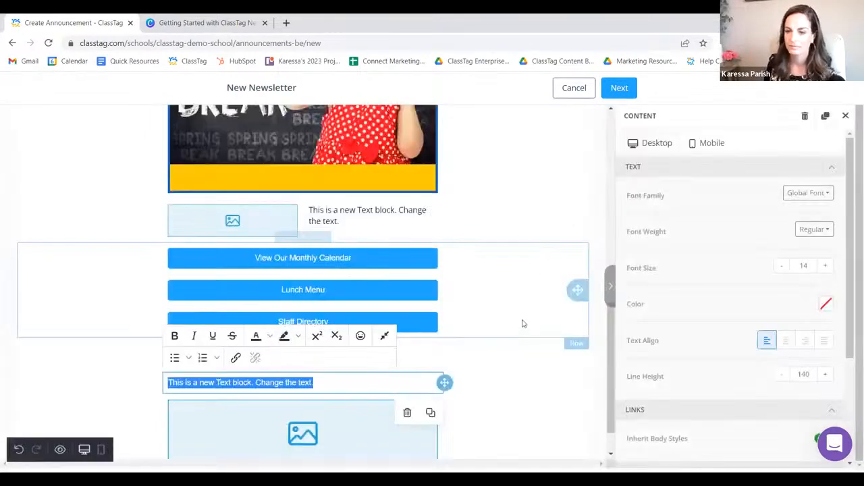
Deselect the text block and set the newsletter body's background color to light blue C2E0F4
{"action": "scroll", "coordinate": [500, 395], "scroll_direction": "down", "scroll_amount": 2}
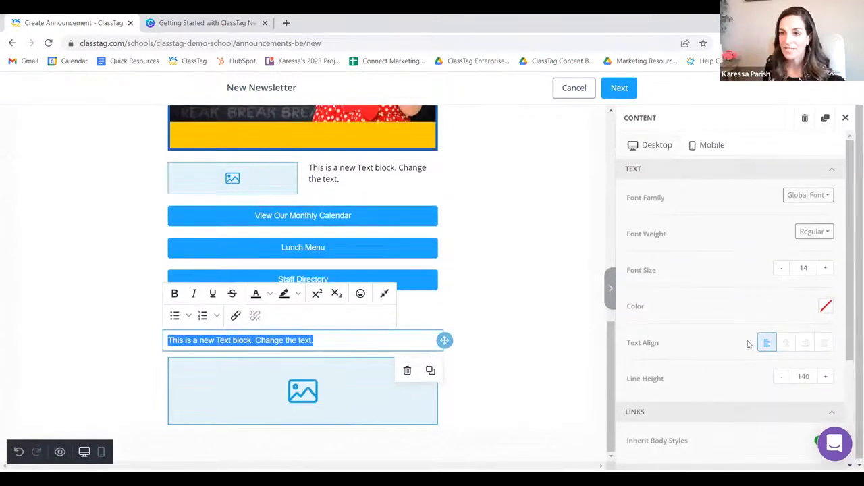
{"action": "left_click", "coordinate": [845, 118]}
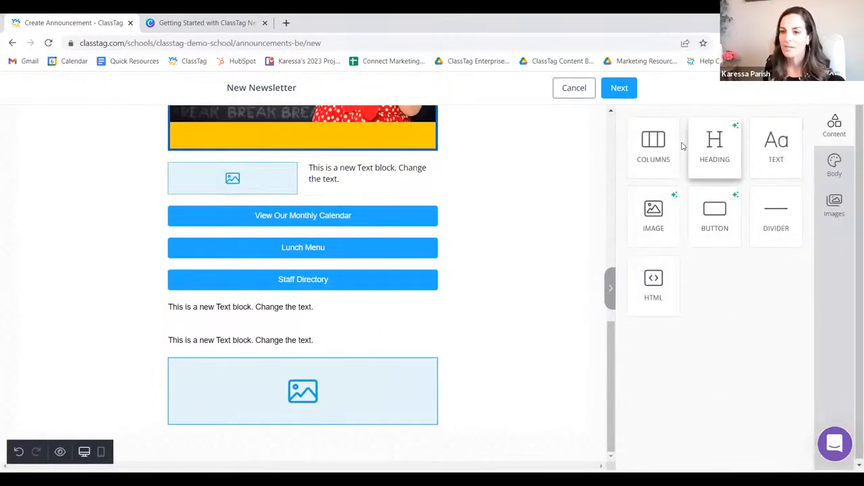
{"action": "scroll", "coordinate": [368, 397], "scroll_direction": "up", "scroll_amount": 6}
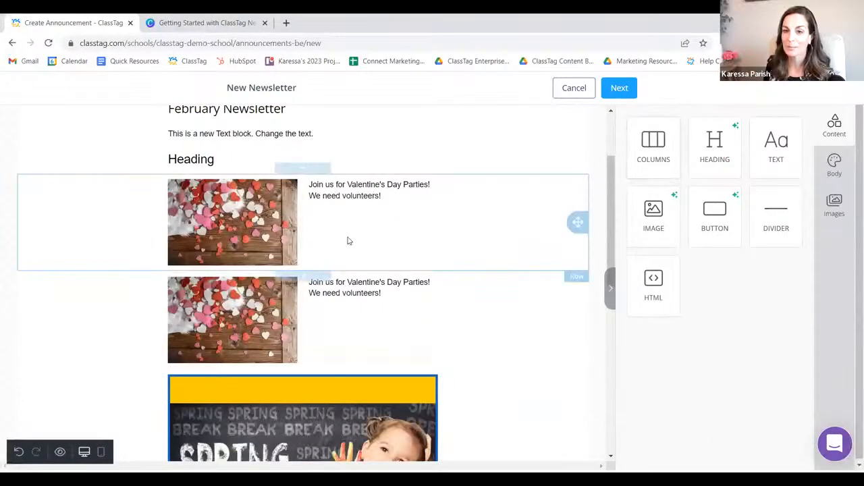
{"action": "scroll", "coordinate": [347, 241], "scroll_direction": "up", "scroll_amount": 2}
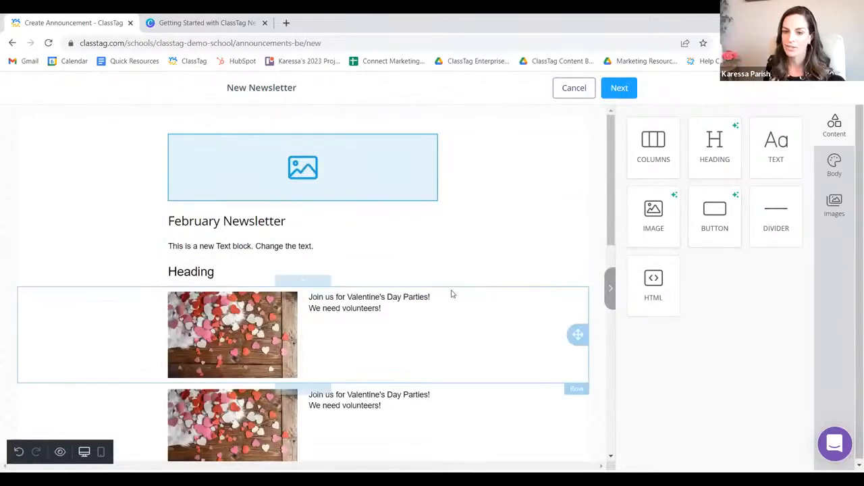
{"action": "scroll", "coordinate": [452, 293], "scroll_direction": "down", "scroll_amount": 2}
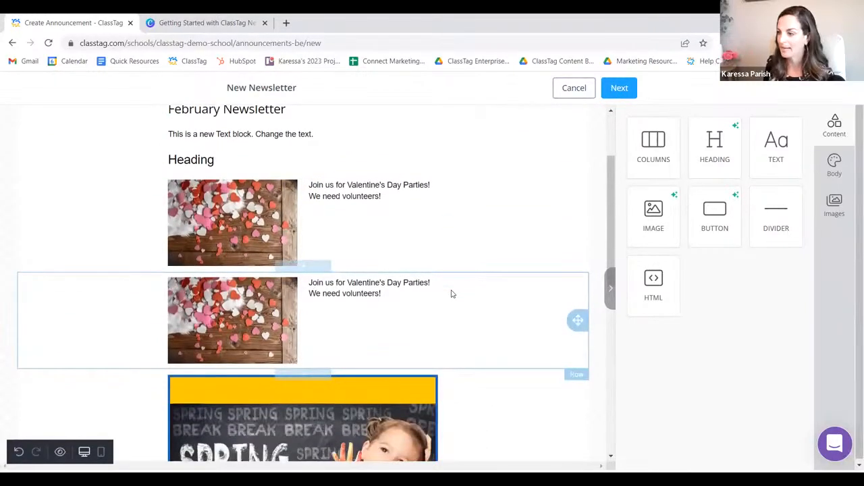
{"action": "left_click", "coordinate": [836, 177]}
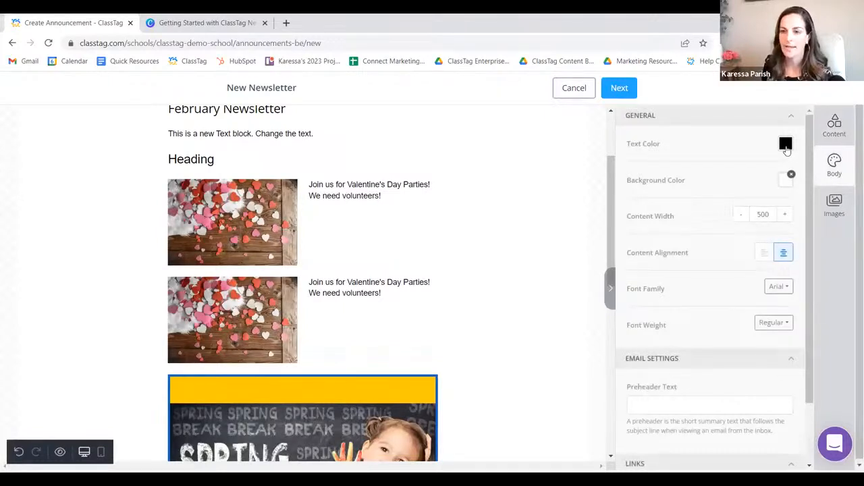
{"action": "left_click", "coordinate": [783, 186]}
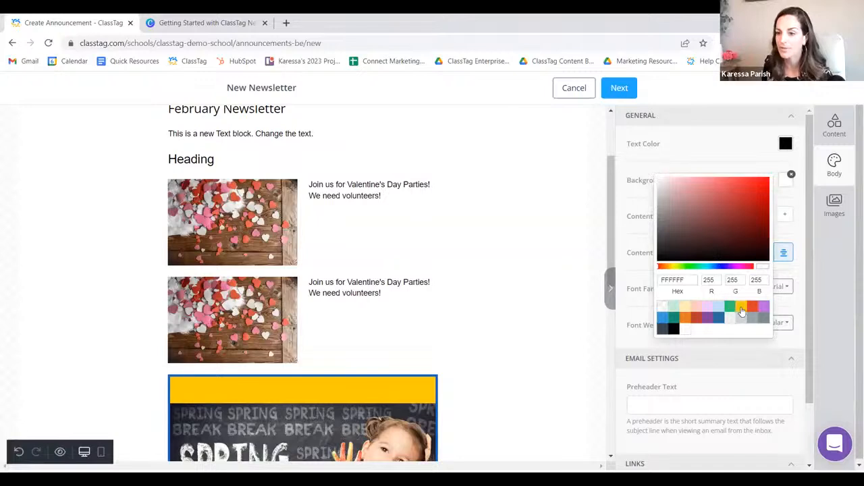
{"action": "left_click", "coordinate": [716, 312]}
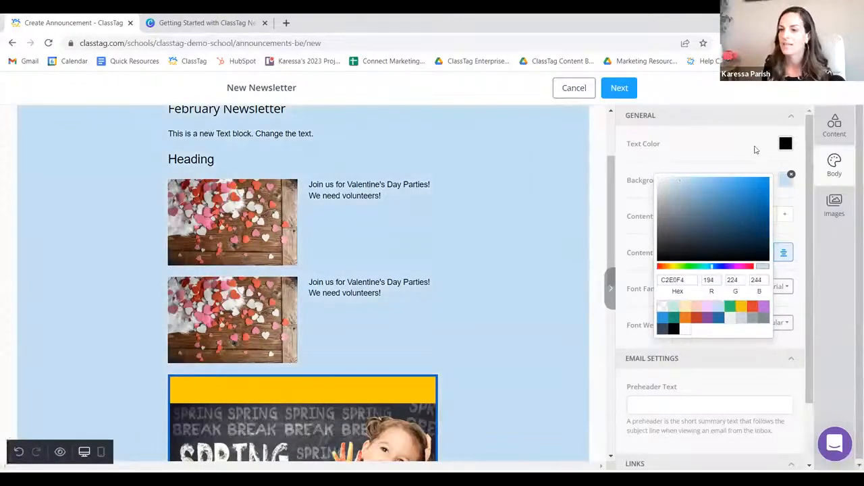
{"action": "left_click", "coordinate": [755, 149]}
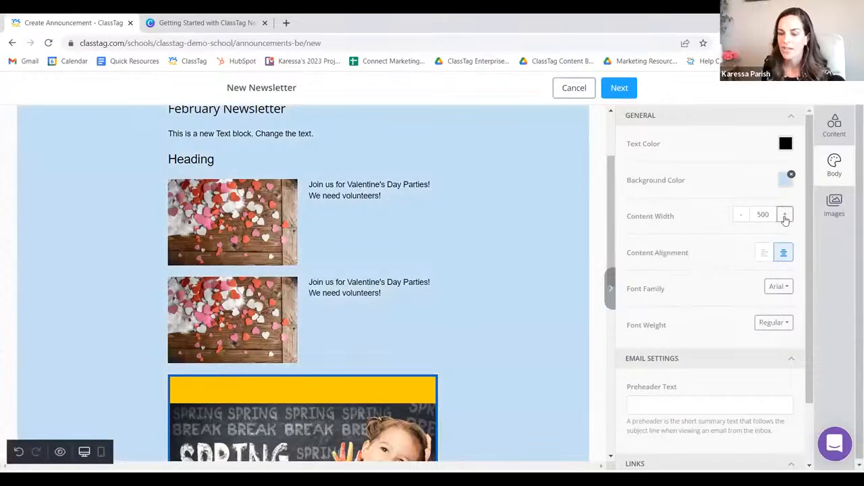
Increase the newsletter body's content width to 660
{"action": "left_click", "coordinate": [784, 215]}
{"action": "left_click", "coordinate": [784, 215]}
{"action": "left_click", "coordinate": [784, 215]}
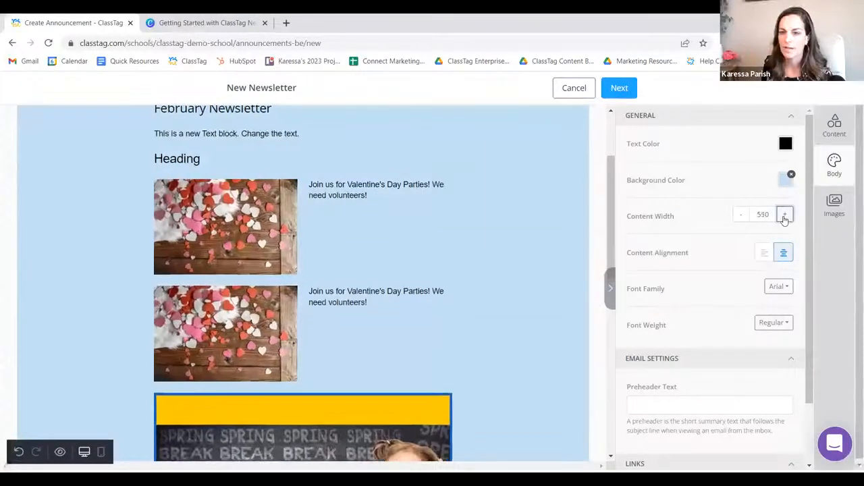
{"action": "left_click", "coordinate": [784, 215]}
{"action": "left_click", "coordinate": [785, 215]}
{"action": "left_click", "coordinate": [784, 215]}
{"action": "left_click", "coordinate": [785, 215]}
{"action": "left_click", "coordinate": [784, 215]}
{"action": "left_click", "coordinate": [785, 214]}
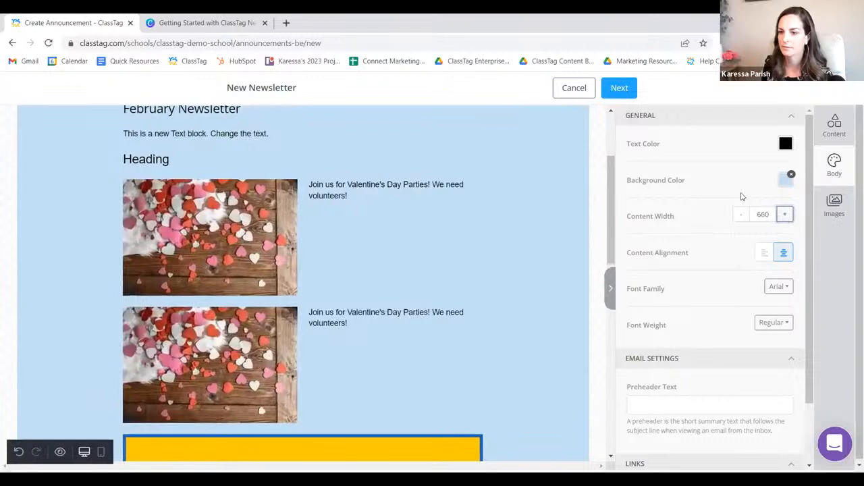
Review the body's email and link settings, browse the stock image library, and return to the content blocks
{"action": "scroll", "coordinate": [740, 196], "scroll_direction": "down", "scroll_amount": 1}
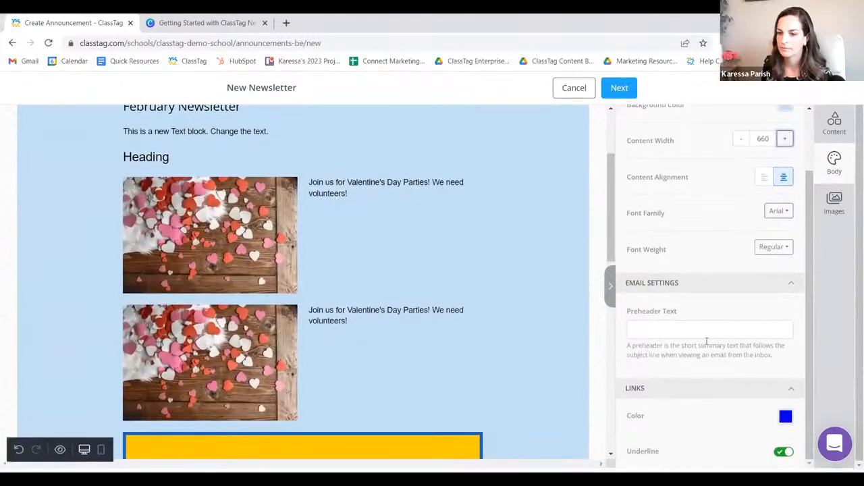
{"action": "scroll", "coordinate": [710, 440], "scroll_direction": "up", "scroll_amount": 2}
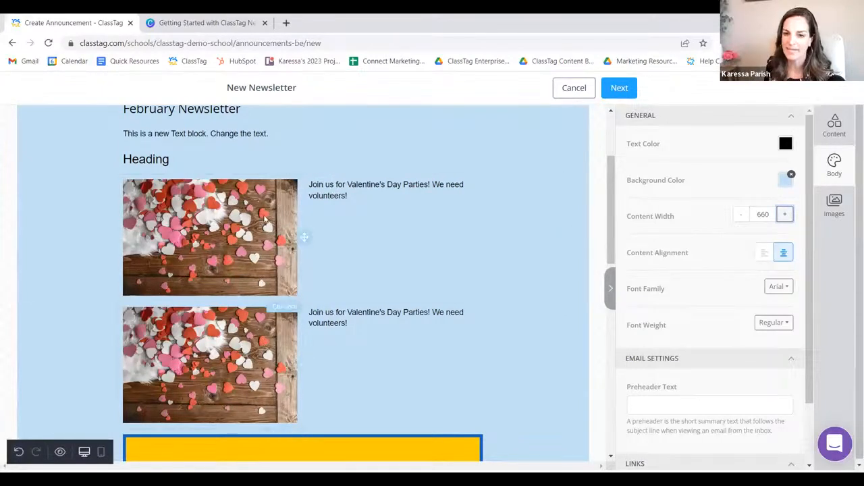
{"action": "left_click", "coordinate": [792, 121]}
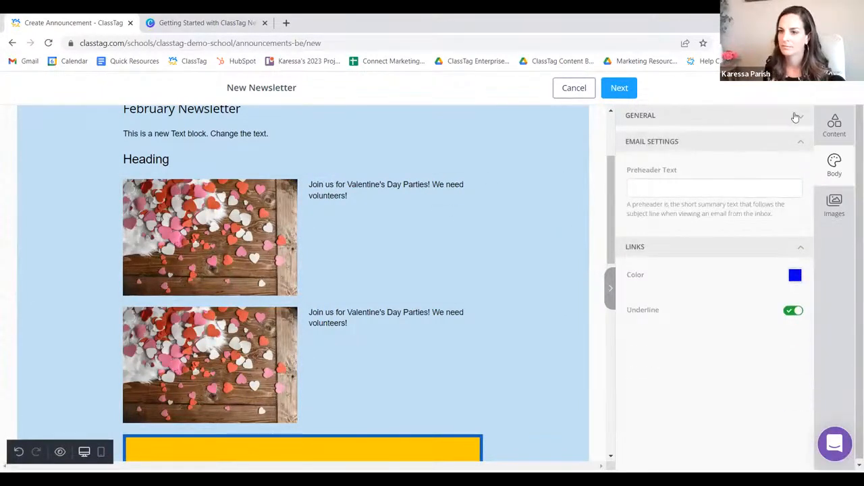
{"action": "left_click", "coordinate": [801, 117]}
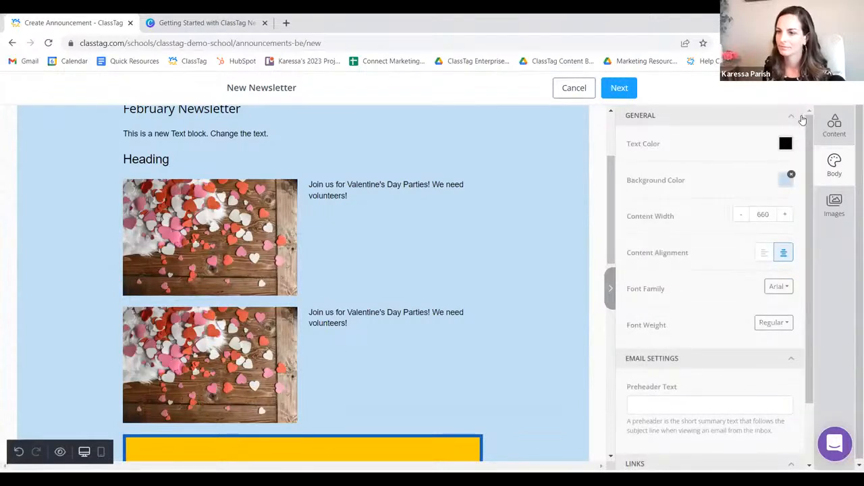
{"action": "left_click", "coordinate": [833, 206]}
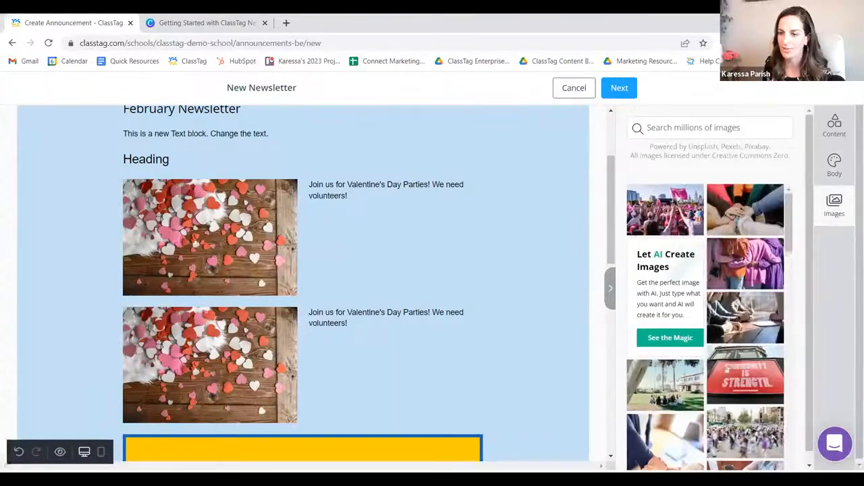
{"action": "scroll", "coordinate": [729, 365], "scroll_direction": "down", "scroll_amount": 10}
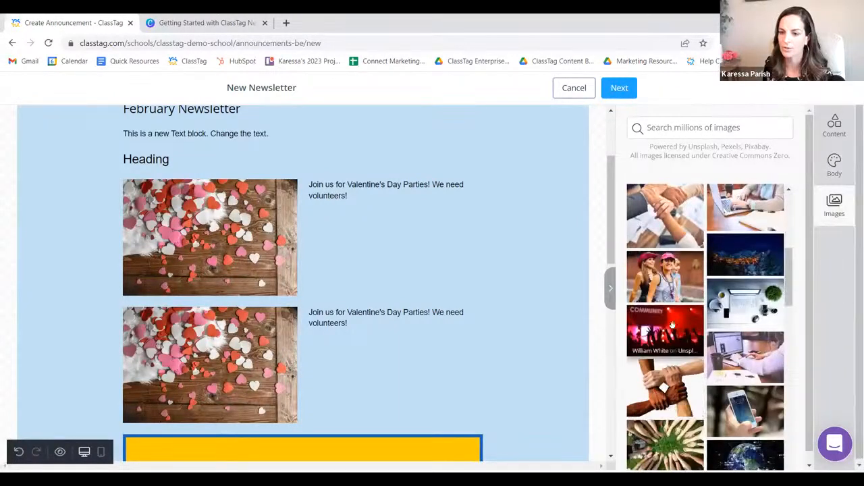
{"action": "scroll", "coordinate": [729, 342], "scroll_direction": "down", "scroll_amount": 3}
{"action": "scroll", "coordinate": [730, 337], "scroll_direction": "up", "scroll_amount": 8}
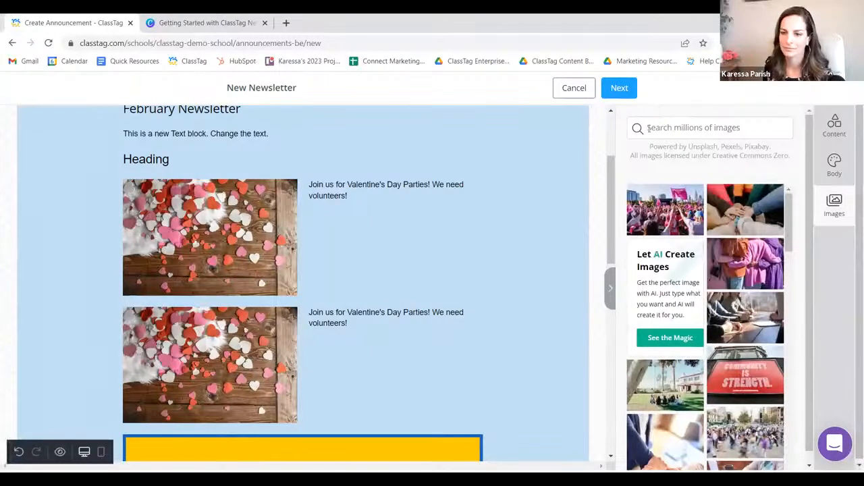
{"action": "scroll", "coordinate": [612, 223], "scroll_direction": "up", "scroll_amount": 2}
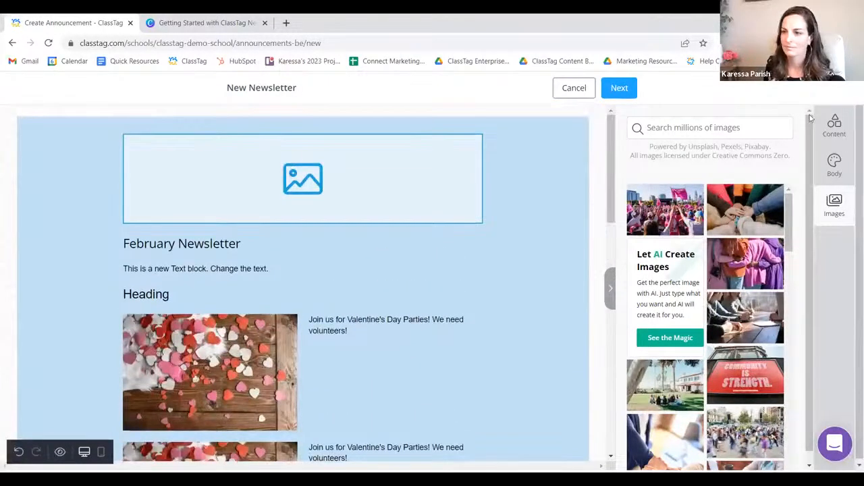
{"action": "left_click", "coordinate": [835, 125]}
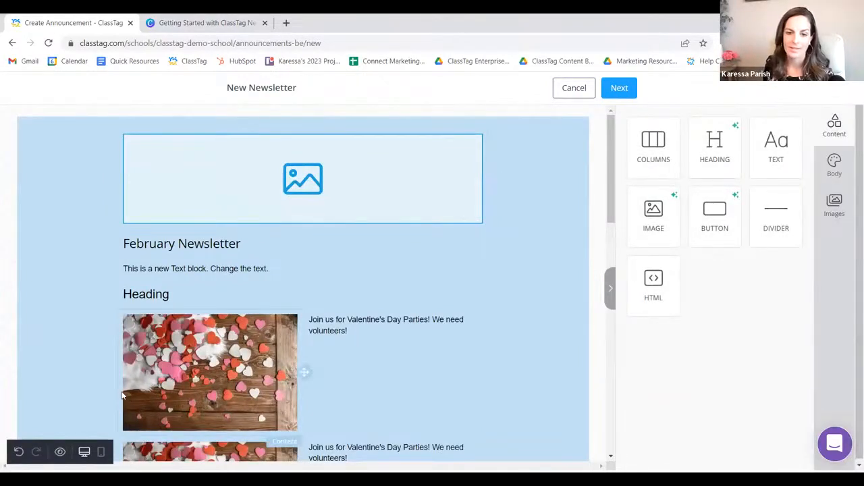
Undo and redo the last content width change, and check the newsletter in the 1280 px desktop preview
{"action": "left_click", "coordinate": [18, 453]}
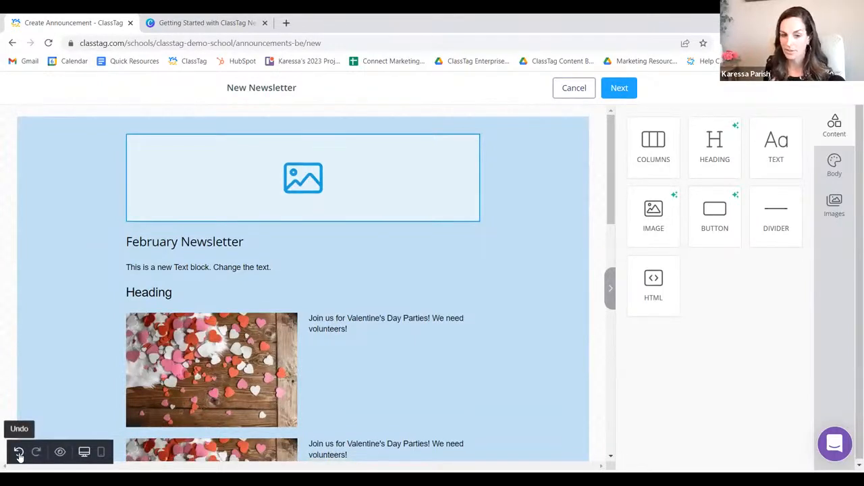
{"action": "left_click", "coordinate": [35, 452]}
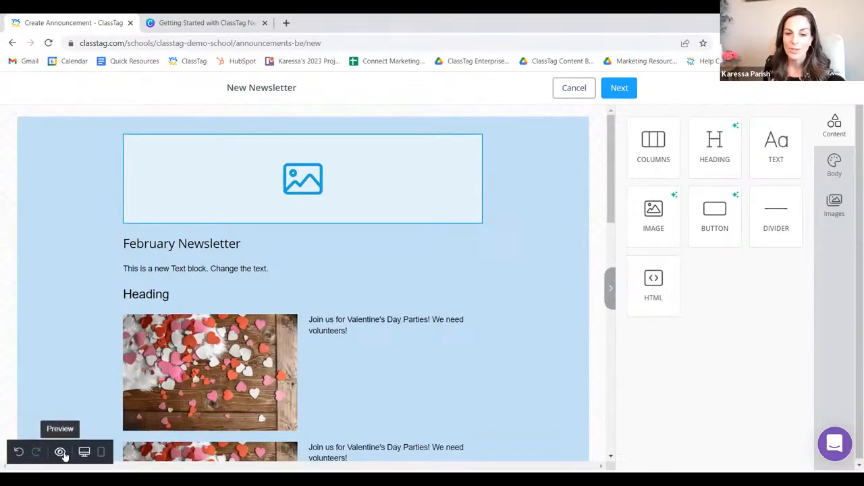
{"action": "left_click", "coordinate": [60, 453]}
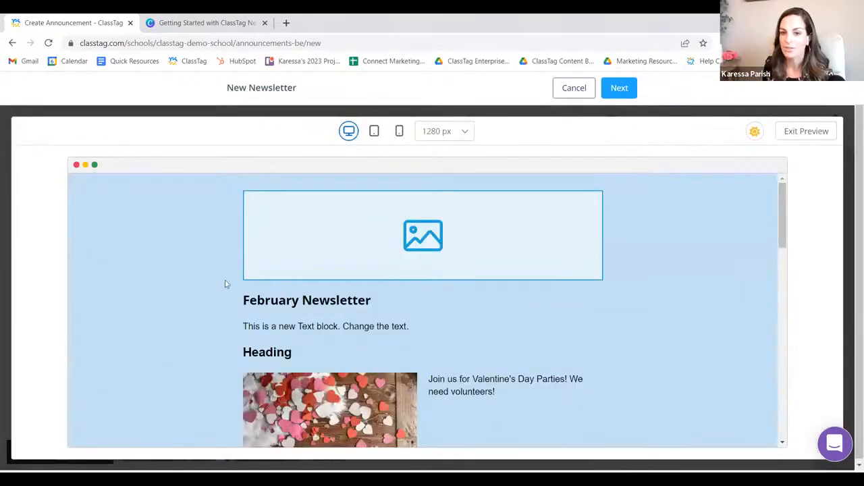
{"action": "scroll", "coordinate": [300, 214], "scroll_direction": "down", "scroll_amount": 5}
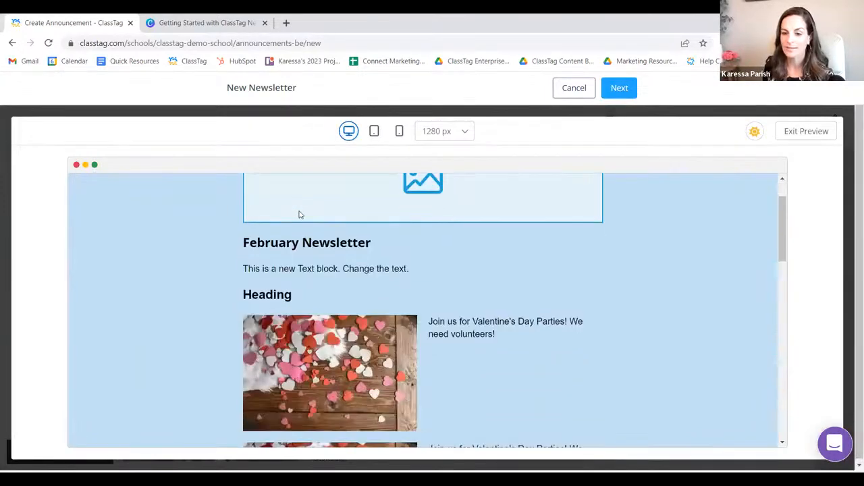
{"action": "scroll", "coordinate": [301, 214], "scroll_direction": "up", "scroll_amount": 5}
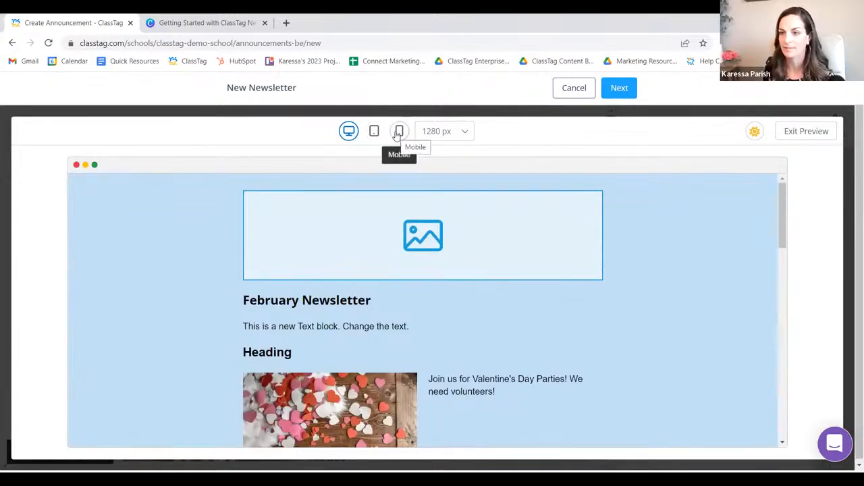
{"action": "left_click", "coordinate": [796, 133]}
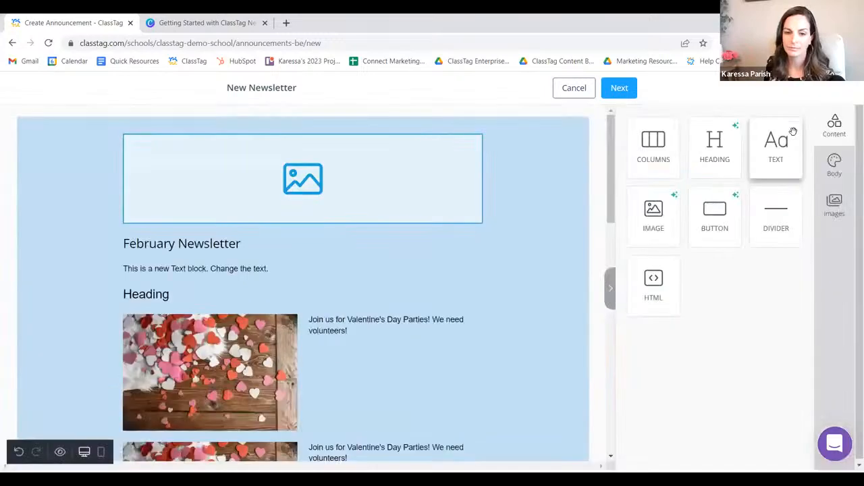
Examine the whole newsletter's layout in the editor's mobile view and return to the desktop view
{"action": "left_click", "coordinate": [101, 454]}
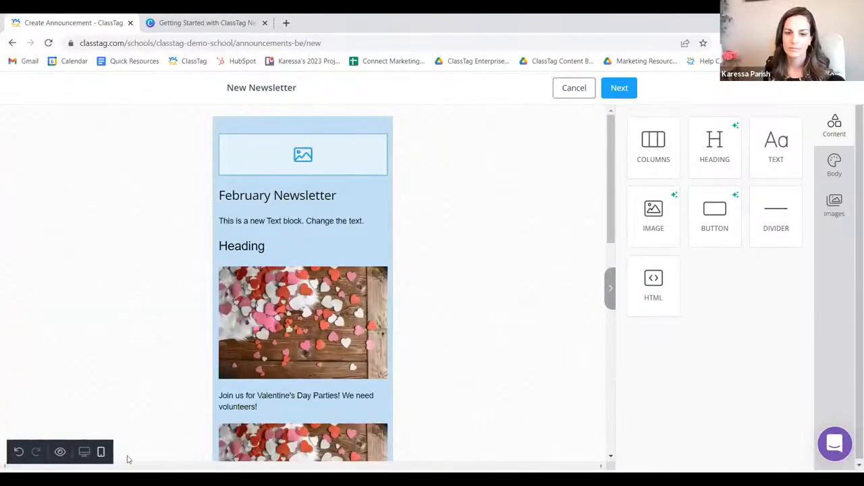
{"action": "left_click", "coordinate": [83, 452]}
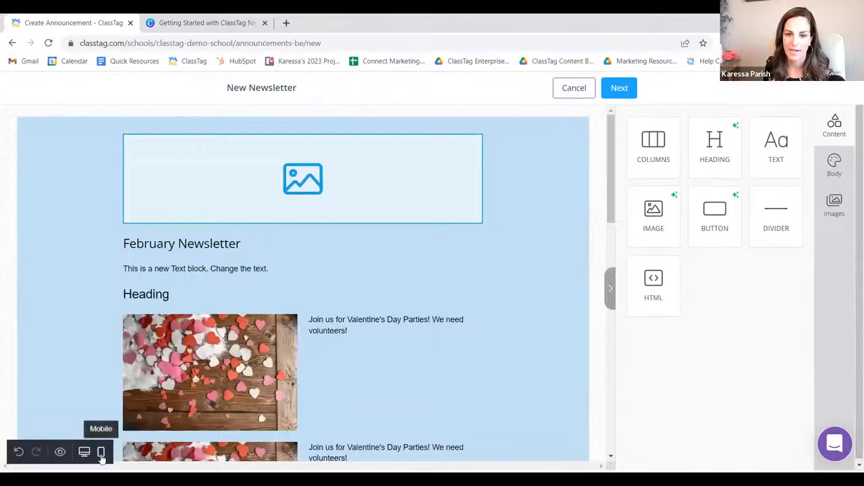
{"action": "left_click", "coordinate": [102, 454]}
{"action": "scroll", "coordinate": [160, 294], "scroll_direction": "down", "scroll_amount": 4}
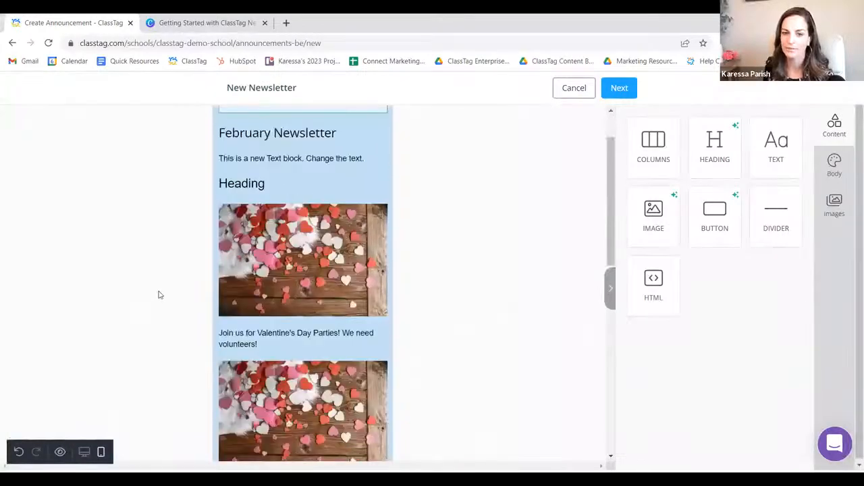
{"action": "scroll", "coordinate": [160, 295], "scroll_direction": "down", "scroll_amount": 3}
{"action": "scroll", "coordinate": [160, 294], "scroll_direction": "up", "scroll_amount": 8}
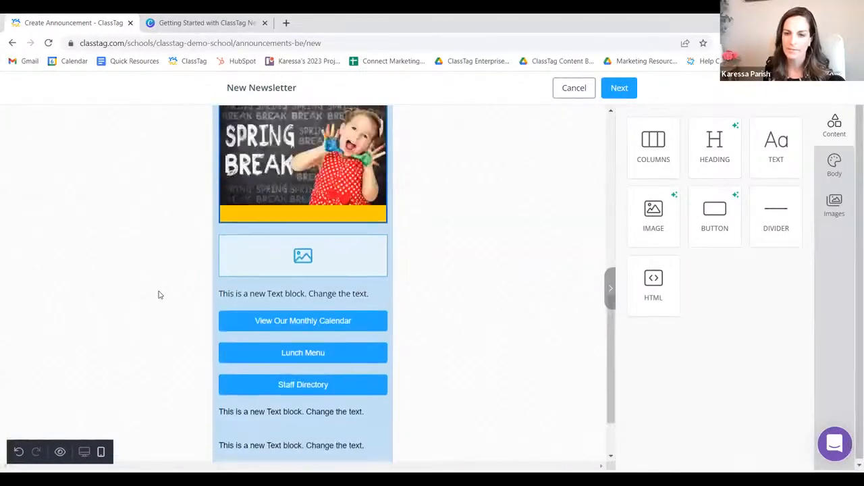
{"action": "left_click", "coordinate": [84, 453]}
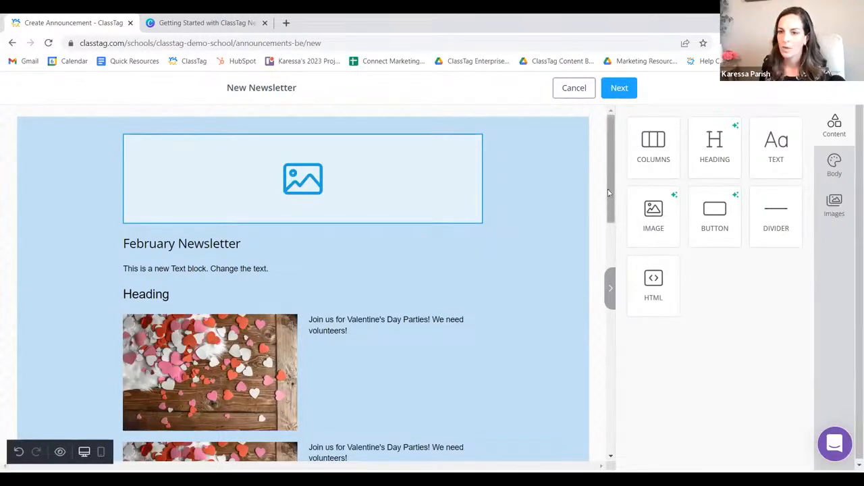
{"action": "scroll", "coordinate": [615, 266], "scroll_direction": "down", "scroll_amount": 1}
{"action": "left_click_drag", "start_coordinate": [615, 267], "coordinate": [608, 134]}
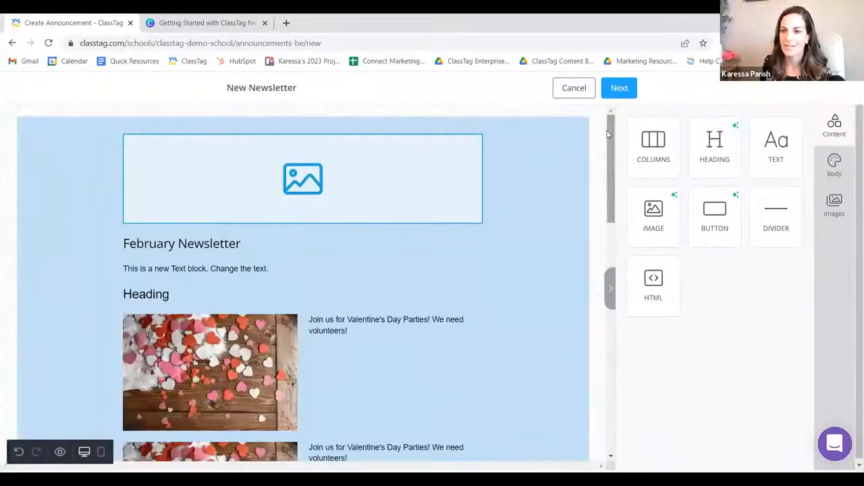
Proceed from the newsletter's design to its sending page and title it "February Newsletter"
{"action": "left_click", "coordinate": [620, 89]}
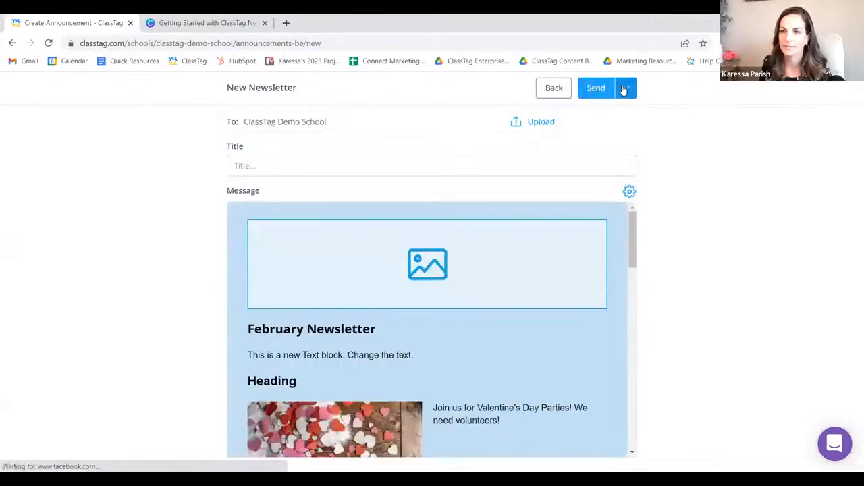
{"action": "left_click", "coordinate": [348, 168]}
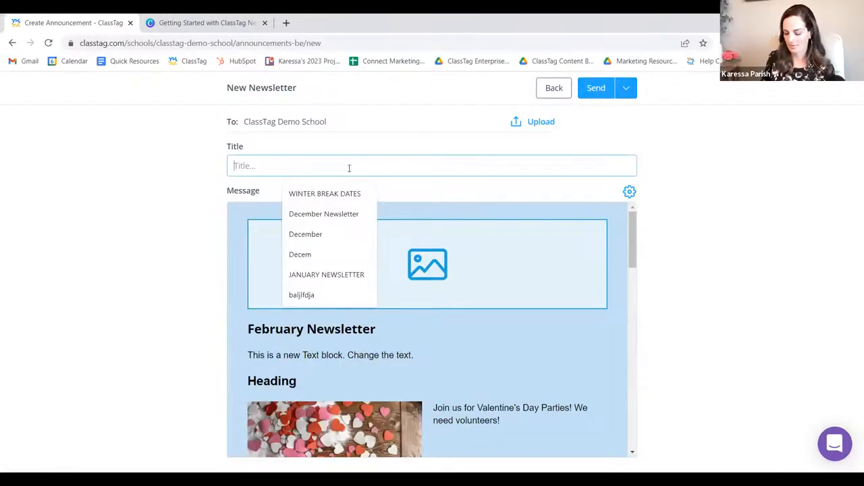
{"action": "type", "text": "February Ne"}
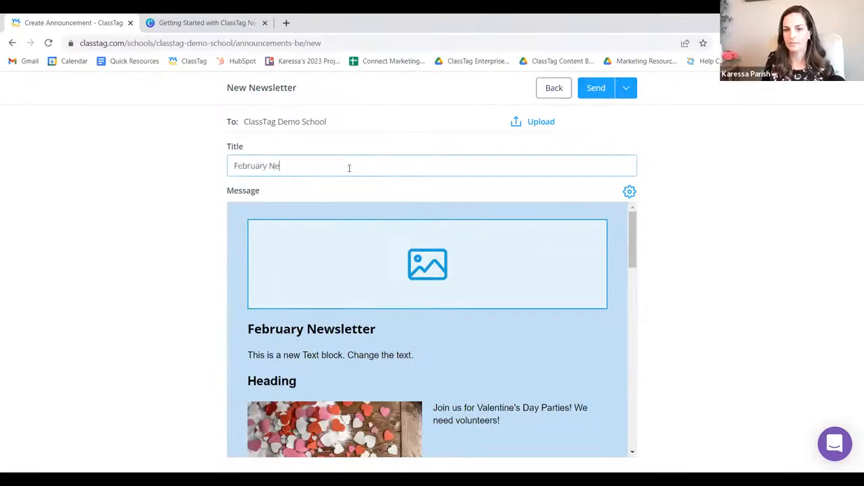
{"action": "type", "text": "wsletter"}
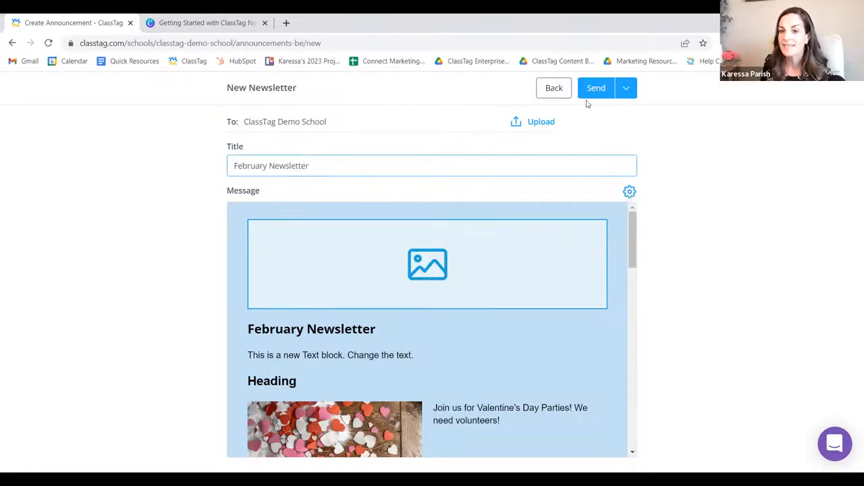
In the newsletter's settings, try Priority Announcements and leave it off, and enable Public Broadcast
{"action": "left_click", "coordinate": [629, 195]}
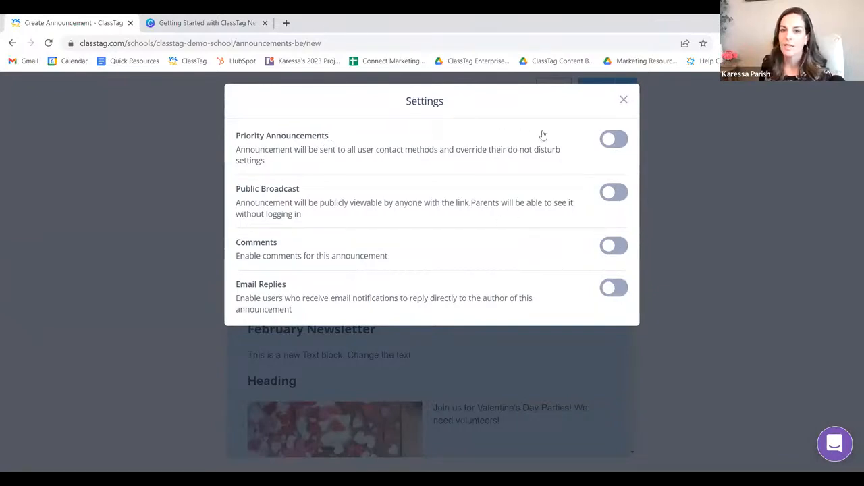
{"action": "left_click", "coordinate": [617, 142]}
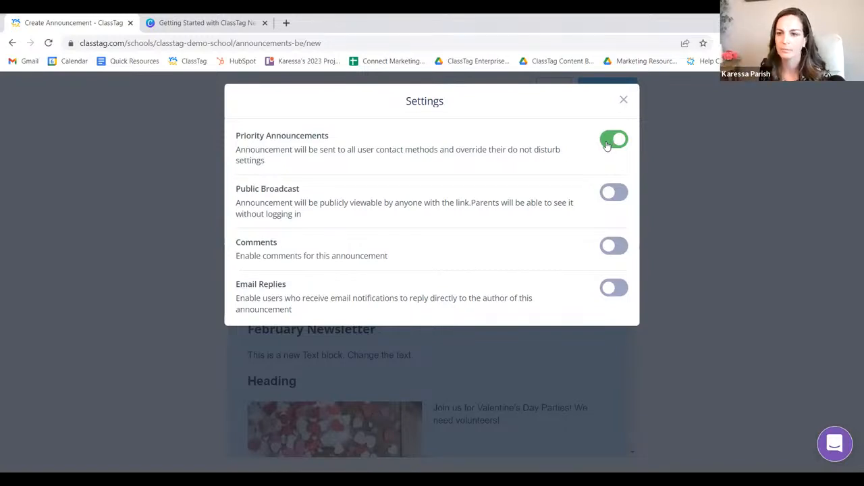
{"action": "left_click", "coordinate": [609, 142]}
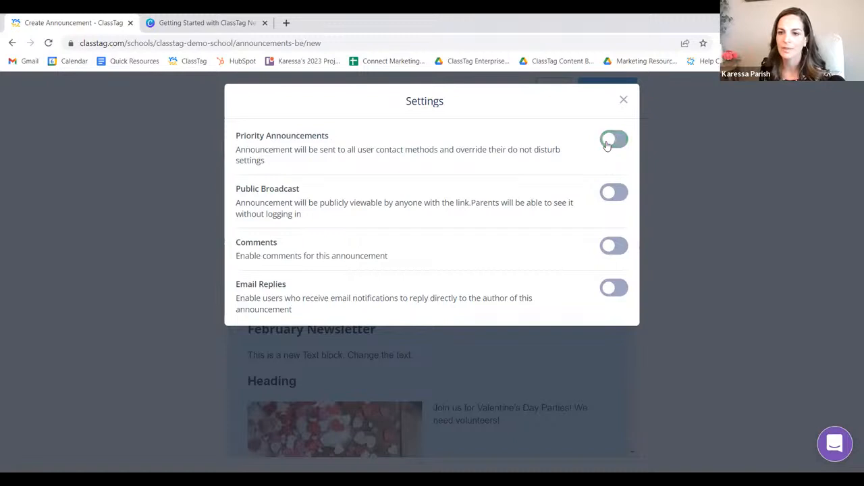
{"action": "left_click", "coordinate": [618, 194]}
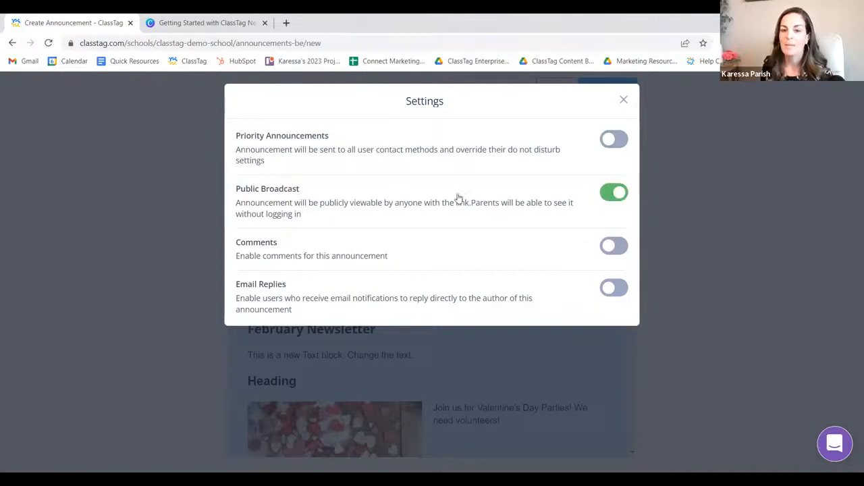
{"action": "left_click", "coordinate": [616, 202]}
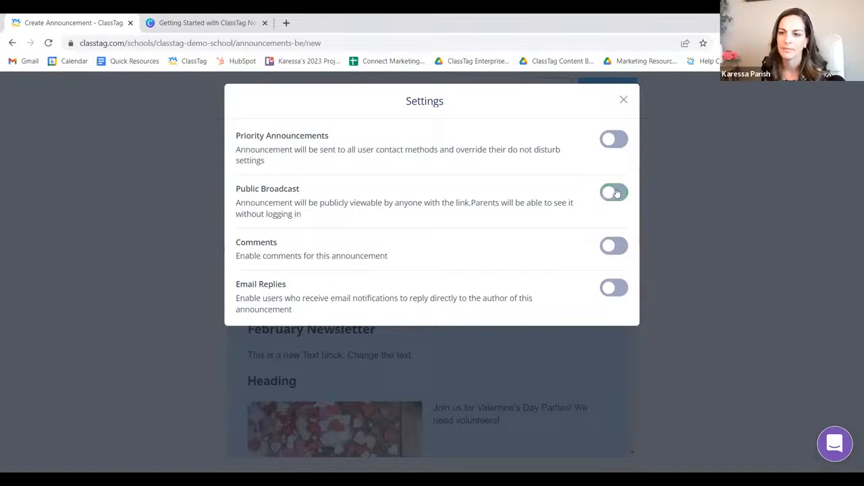
Try the Comments and Email Replies options, switch both back off, and close the settings
{"action": "left_click", "coordinate": [618, 247]}
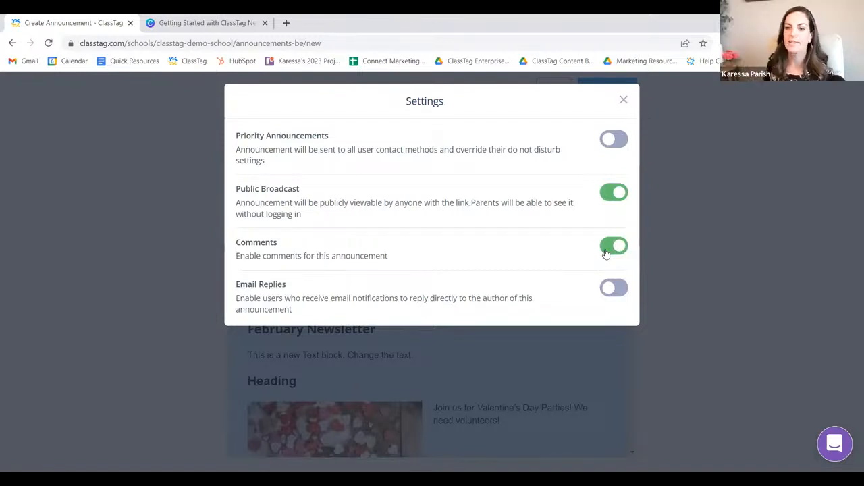
{"action": "left_click", "coordinate": [606, 251]}
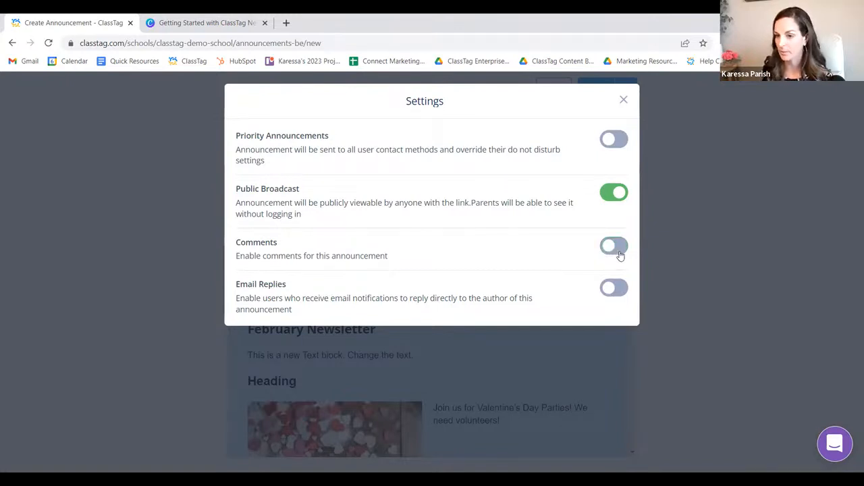
{"action": "left_click", "coordinate": [619, 253]}
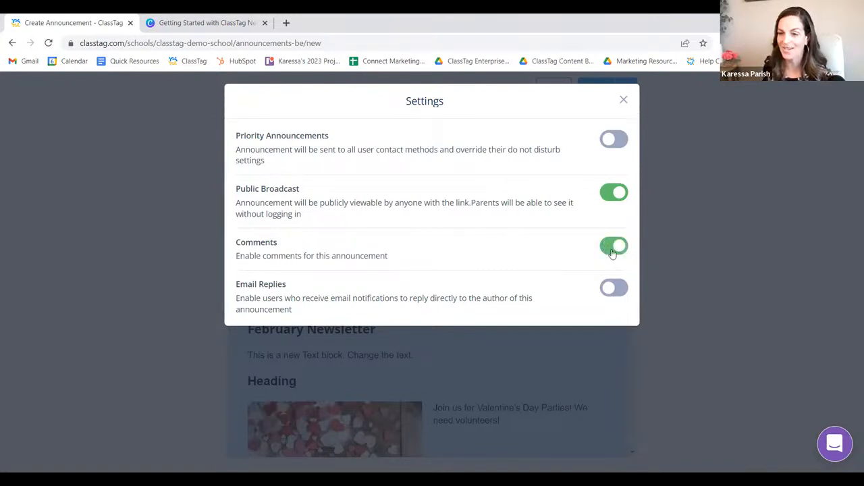
{"action": "left_click", "coordinate": [606, 251]}
{"action": "left_click", "coordinate": [618, 291]}
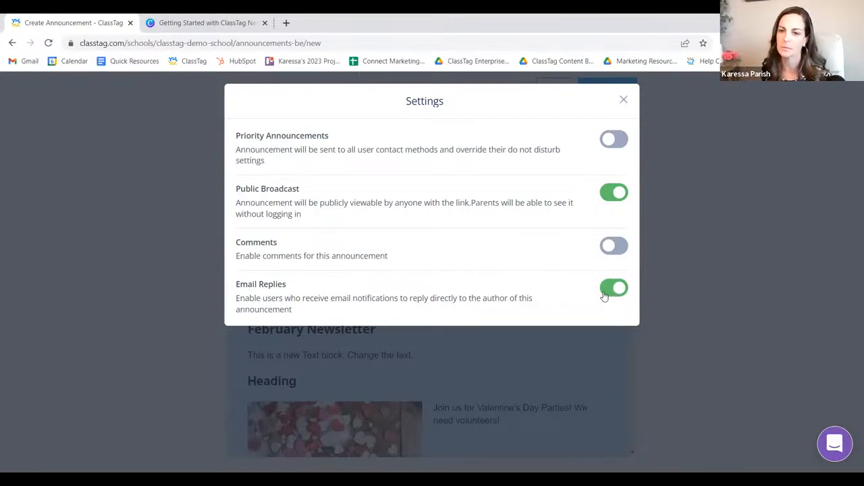
{"action": "left_click", "coordinate": [605, 296]}
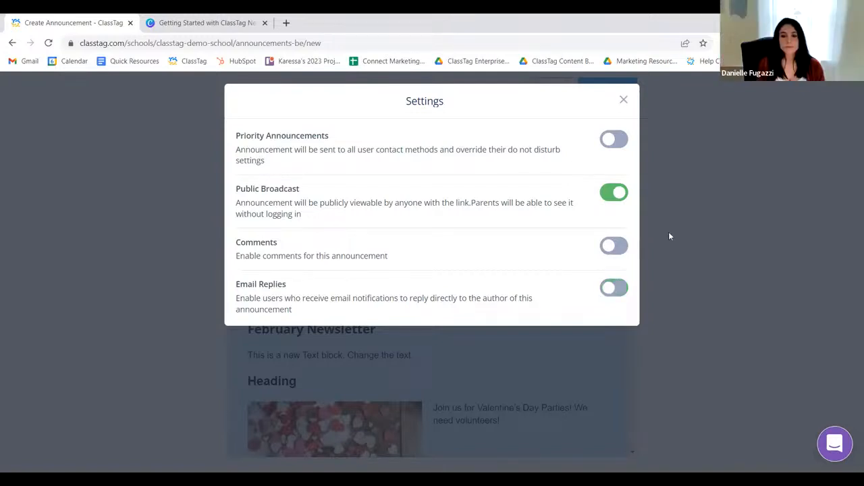
{"action": "left_click", "coordinate": [623, 101]}
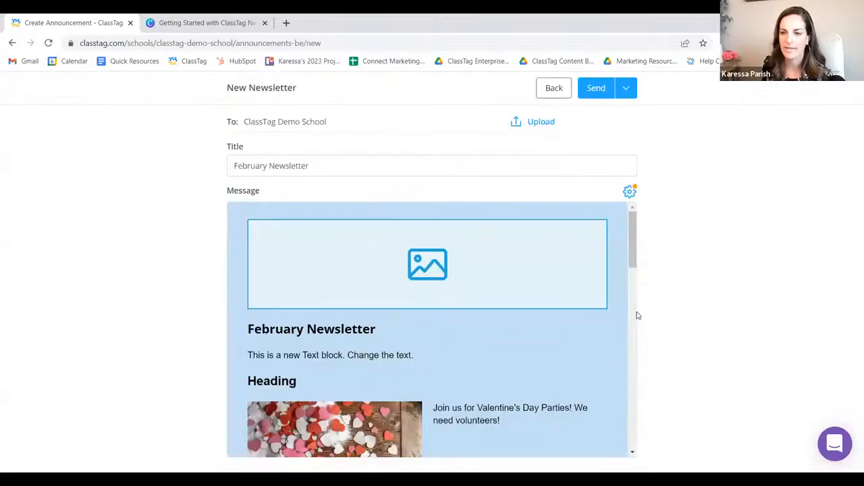
Enable comments for the newsletter in its settings and close them
{"action": "left_click", "coordinate": [629, 192]}
{"action": "left_click", "coordinate": [613, 247]}
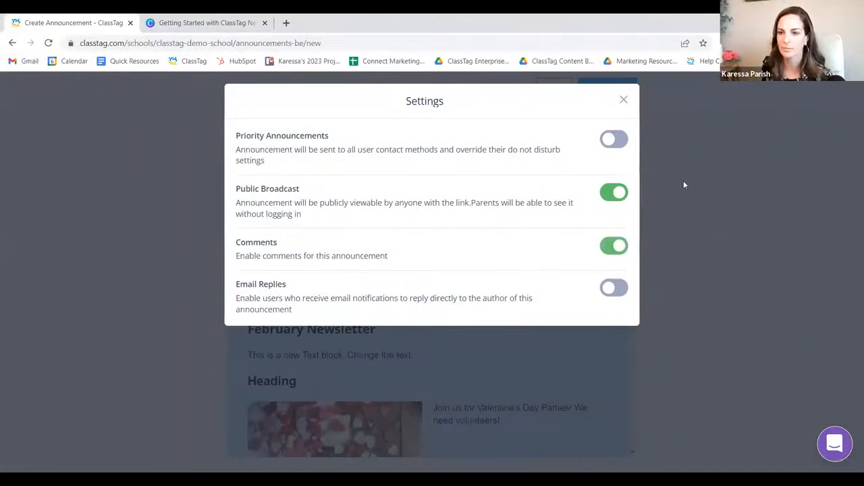
{"action": "left_click", "coordinate": [623, 100]}
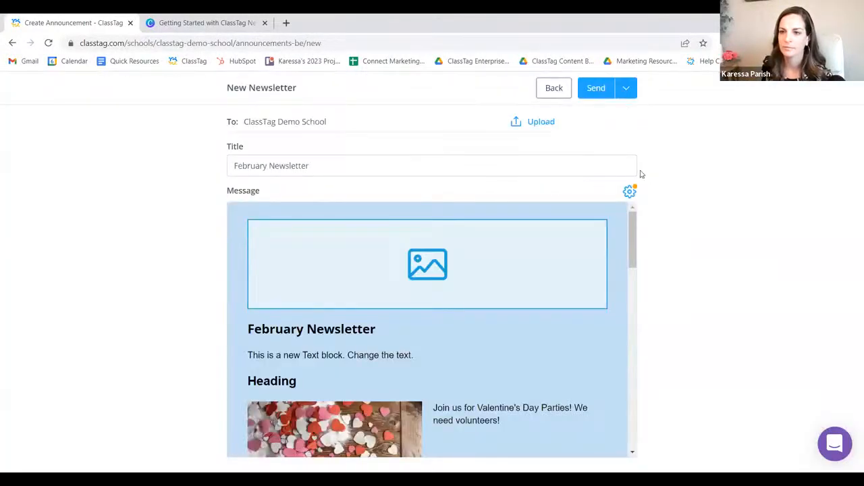
Check the delayed sending option, and send the February Newsletter to ClassTag Demo School immediately
{"action": "left_click", "coordinate": [625, 92]}
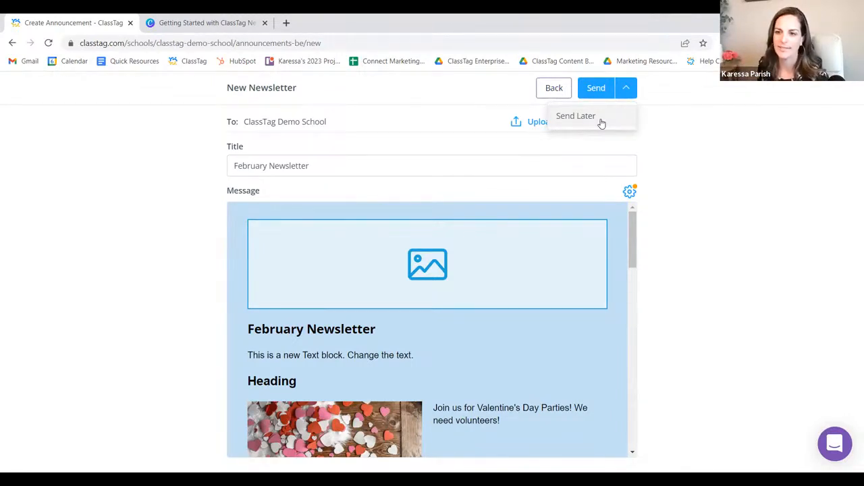
{"action": "left_click", "coordinate": [603, 91]}
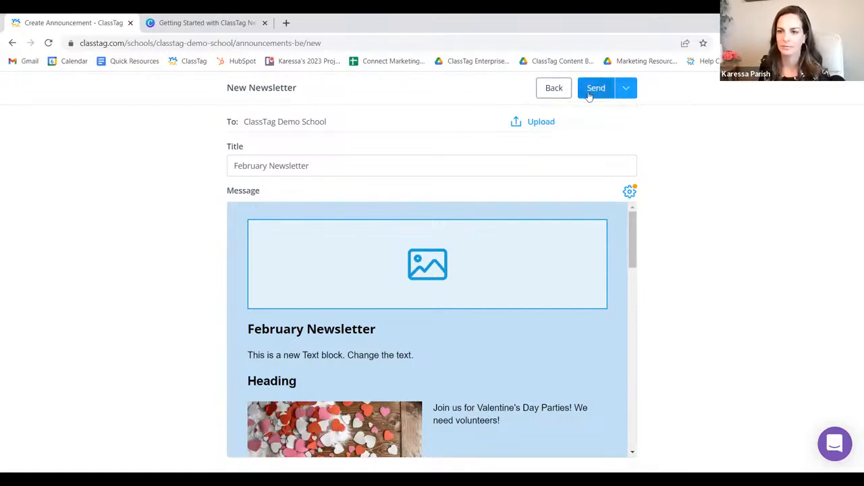
{"action": "left_click", "coordinate": [588, 95]}
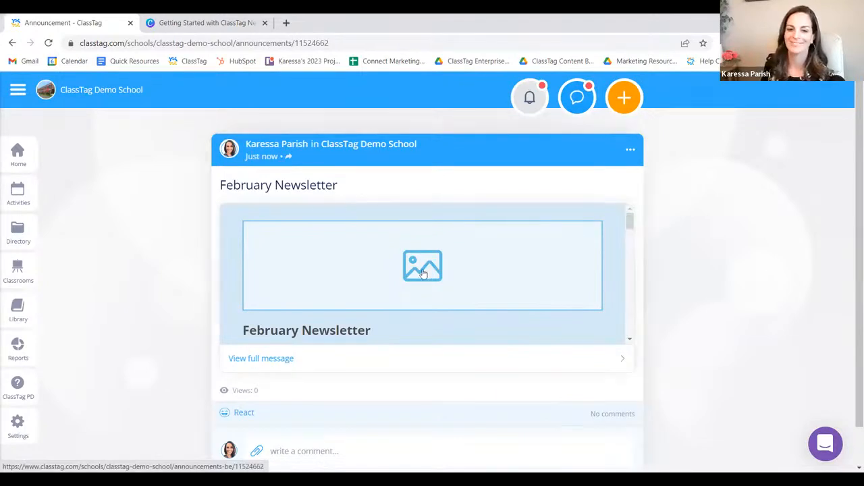
Look over the published February Newsletter post and react to it with a heart
{"action": "scroll", "coordinate": [424, 275], "scroll_direction": "down", "scroll_amount": 1}
{"action": "scroll", "coordinate": [337, 297], "scroll_direction": "up", "scroll_amount": 1}
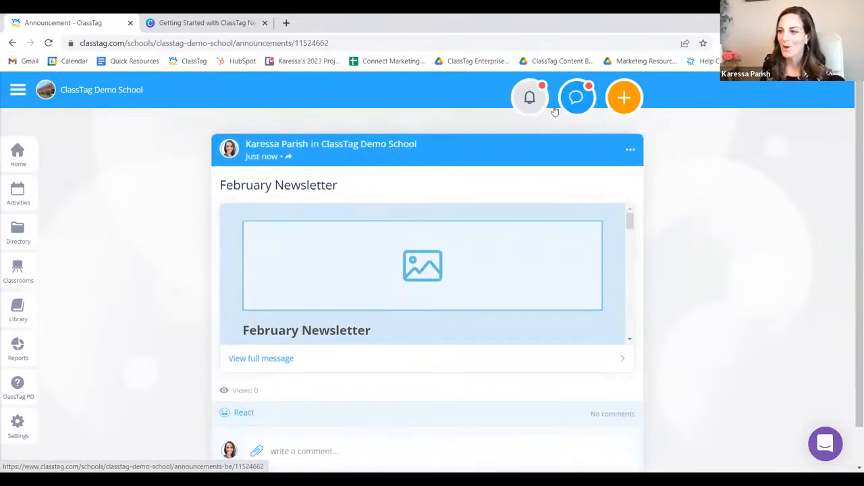
{"action": "scroll", "coordinate": [295, 428], "scroll_direction": "down", "scroll_amount": 1}
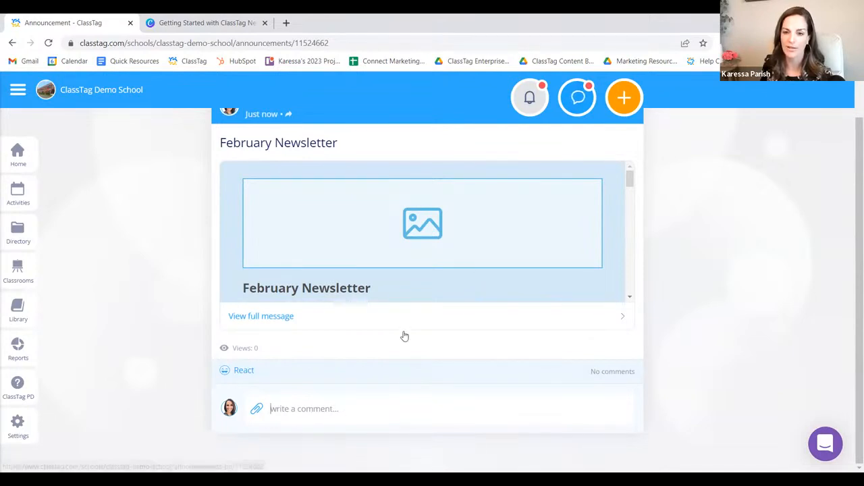
{"action": "scroll", "coordinate": [398, 324], "scroll_direction": "up", "scroll_amount": 1}
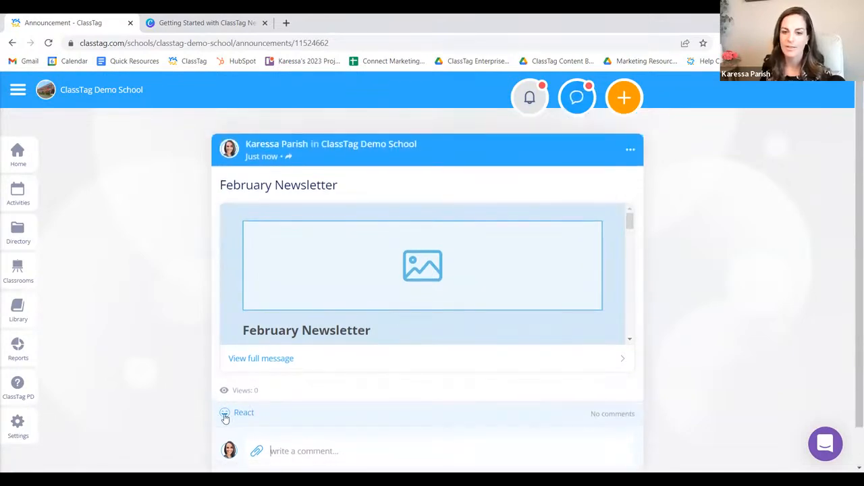
{"action": "mouse_move", "coordinate": [236, 413]}
{"action": "left_click", "coordinate": [249, 395]}
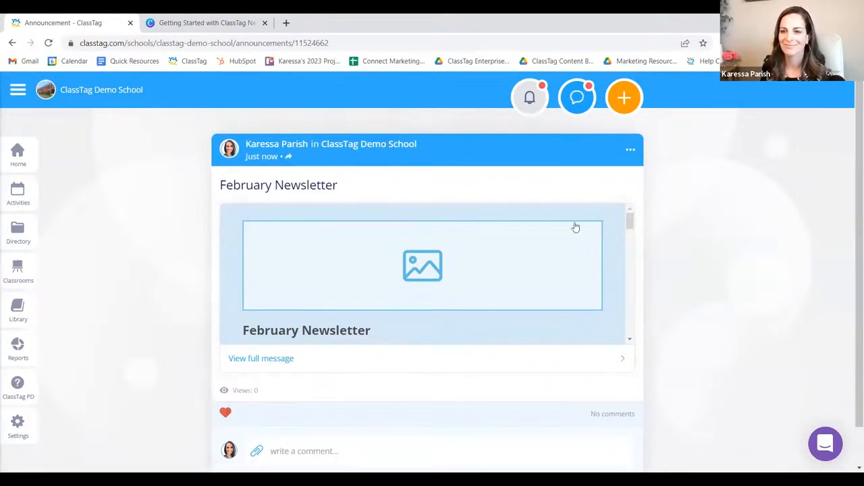
Open the sharing options of the February Newsletter post and copy its public link
{"action": "left_click", "coordinate": [629, 151]}
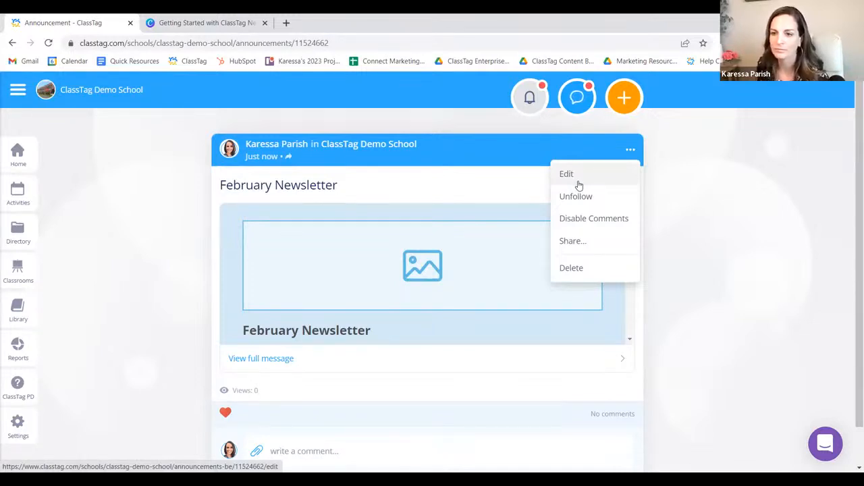
{"action": "left_click", "coordinate": [578, 245]}
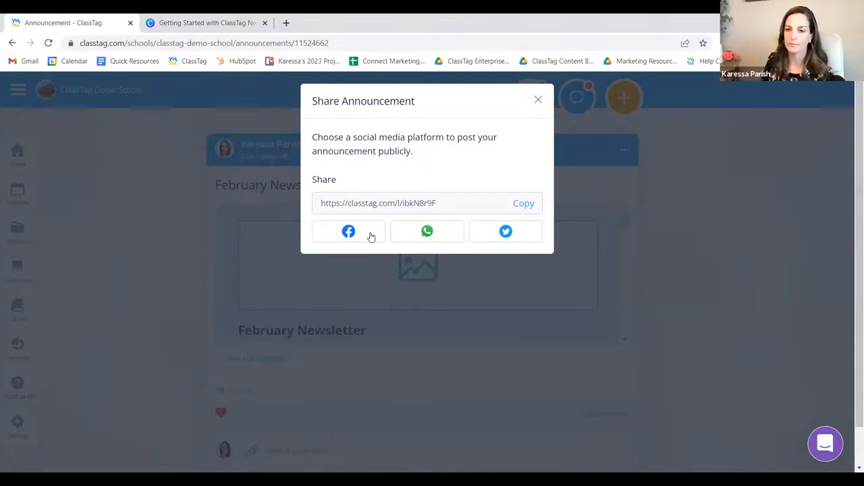
{"action": "left_click", "coordinate": [521, 204]}
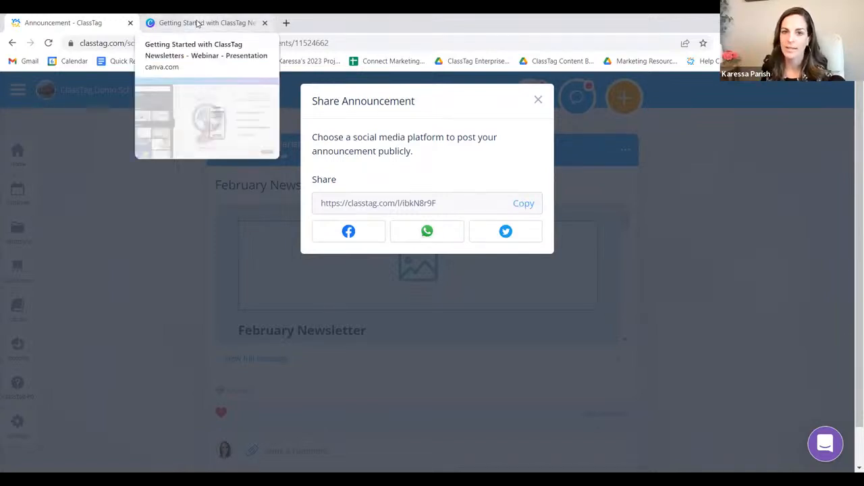
Switch to the Canva webinar presentation and present its Public Share slide on page 6 full screen
{"action": "left_click", "coordinate": [197, 23]}
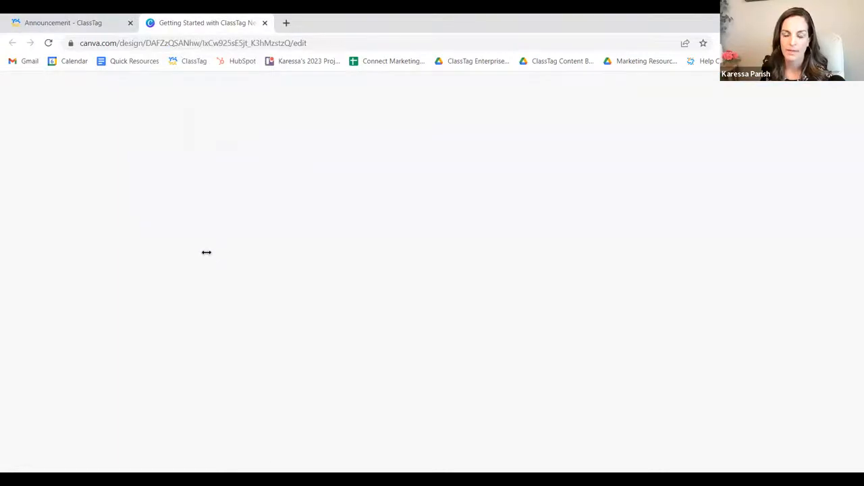
{"action": "scroll", "coordinate": [505, 372], "scroll_direction": "down", "scroll_amount": 5}
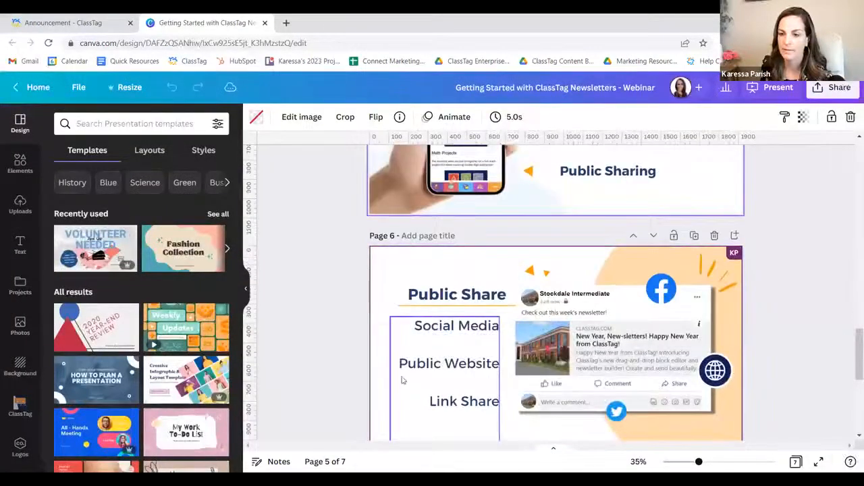
{"action": "left_click", "coordinate": [423, 288]}
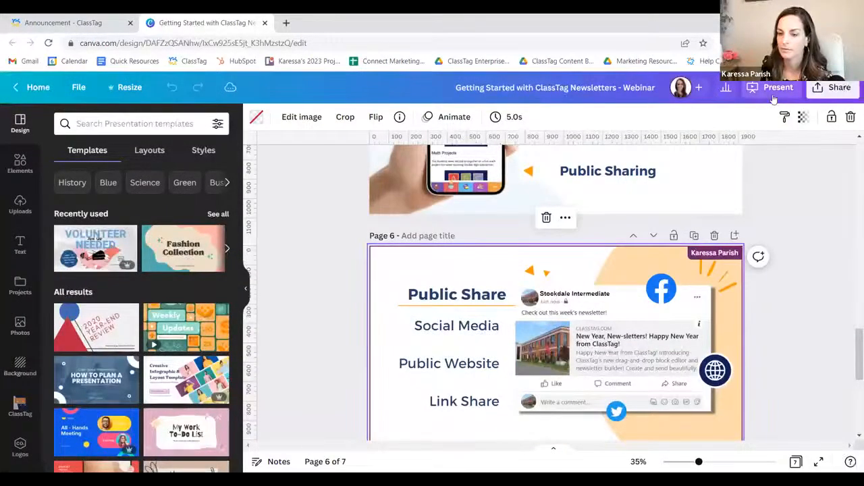
{"action": "left_click", "coordinate": [774, 98]}
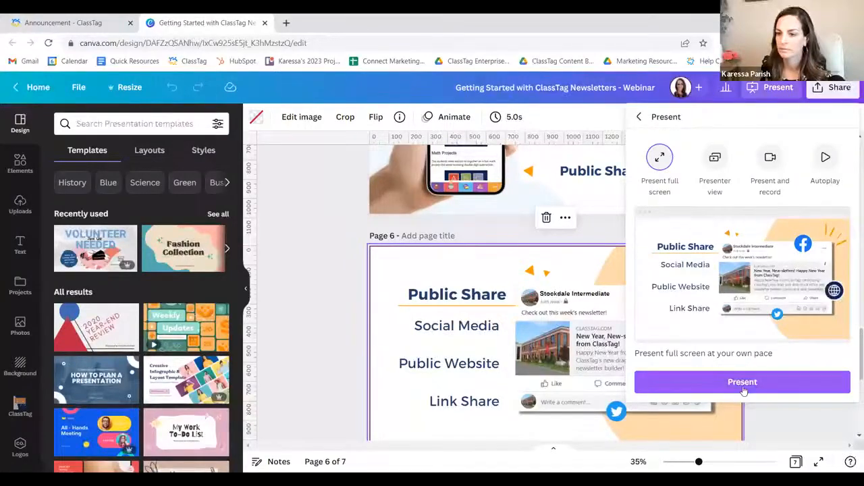
{"action": "left_click", "coordinate": [743, 383]}
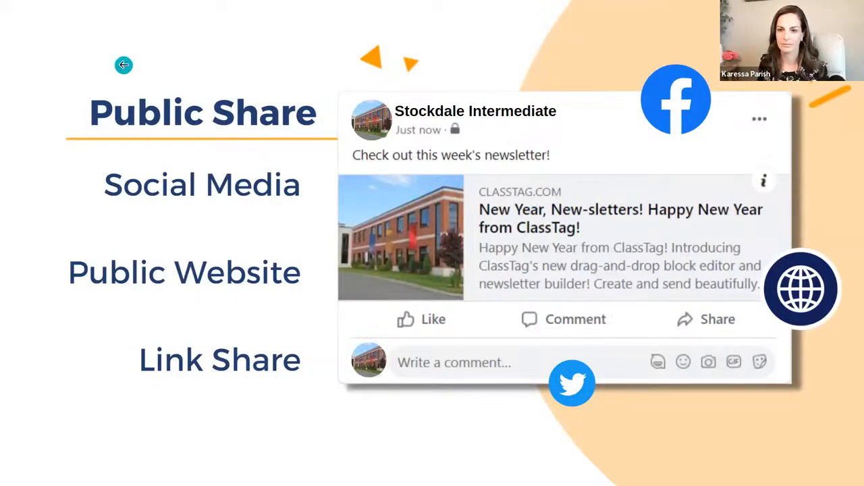
End the slide presentation, return to the ClassTag announcement, and close its sharing options
{"action": "key", "text": "Escape"}
{"action": "left_click", "coordinate": [63, 23]}
{"action": "left_click", "coordinate": [538, 101]}
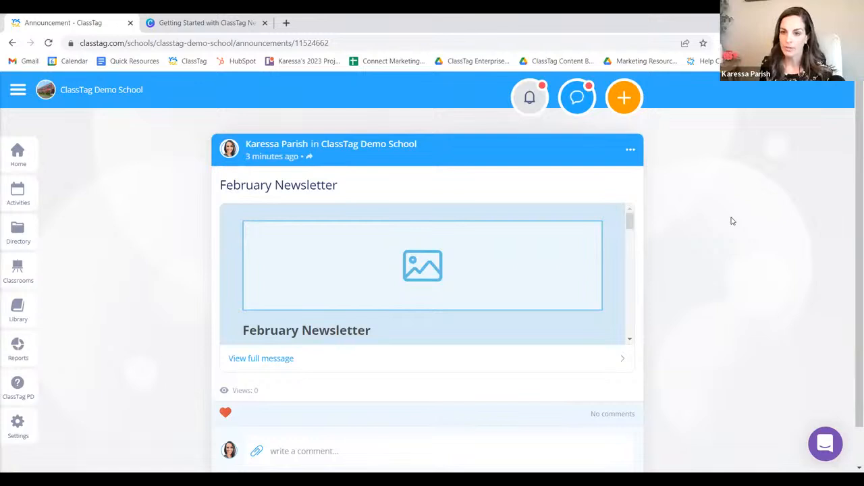
Start a new announcement, turn off Announce School Wide to view the grade-level recipient options, and discard the announcement
{"action": "left_click", "coordinate": [621, 103]}
{"action": "left_click", "coordinate": [577, 128]}
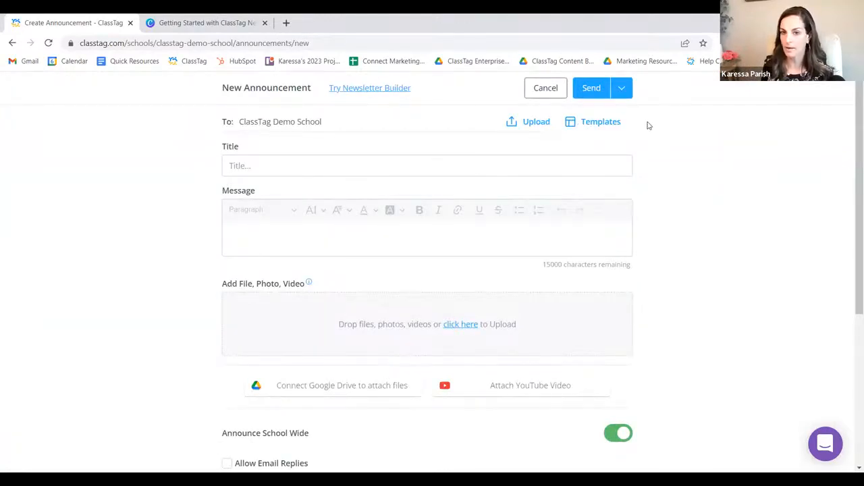
{"action": "scroll", "coordinate": [650, 164], "scroll_direction": "down", "scroll_amount": 3}
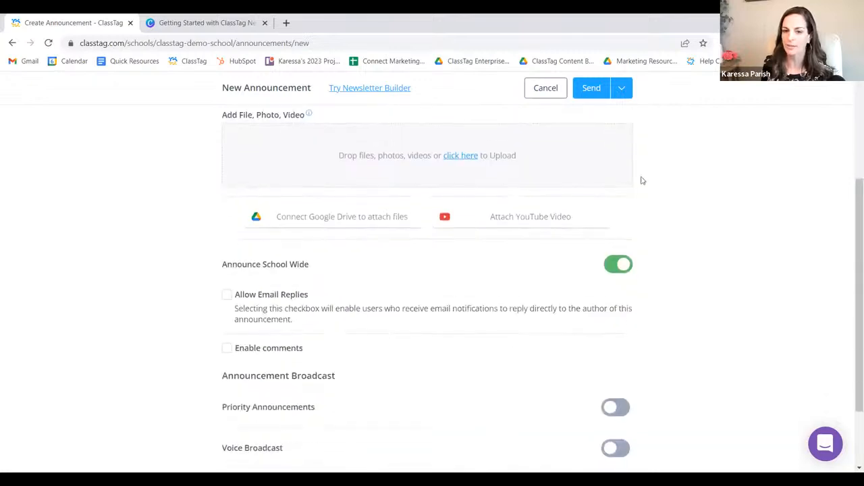
{"action": "left_click", "coordinate": [611, 269]}
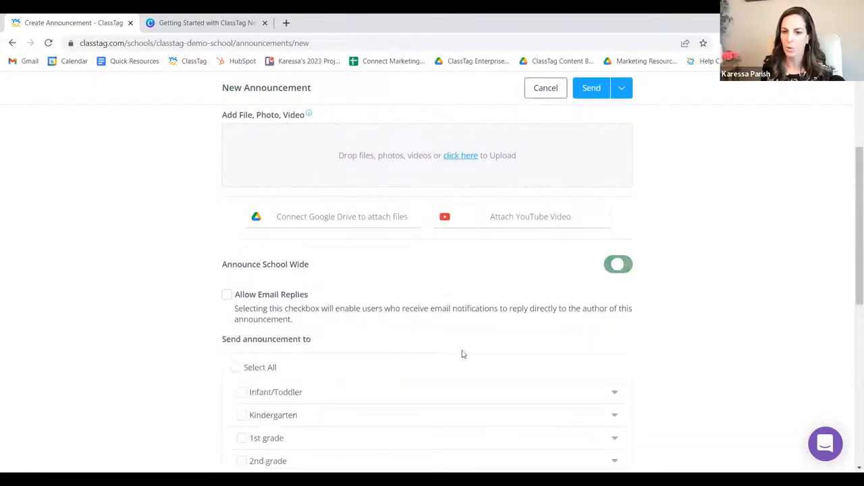
{"action": "scroll", "coordinate": [473, 358], "scroll_direction": "down", "scroll_amount": 2}
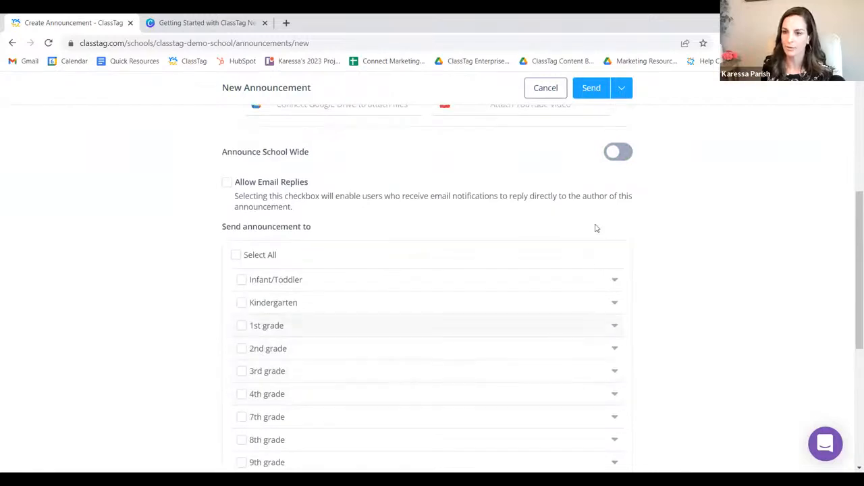
{"action": "scroll", "coordinate": [623, 189], "scroll_direction": "up", "scroll_amount": 5}
{"action": "left_click", "coordinate": [554, 99]}
{"action": "left_click", "coordinate": [541, 168]}
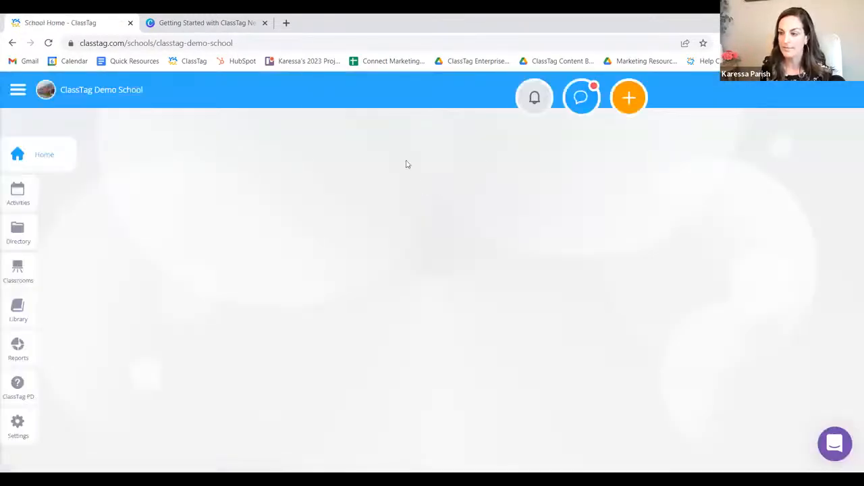
Open the school directory and select four individual families in the Families list
{"action": "left_click", "coordinate": [16, 243]}
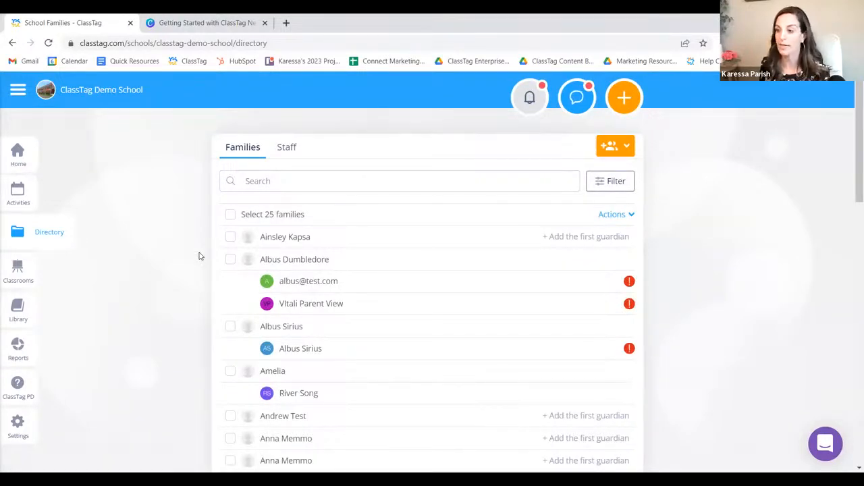
{"action": "scroll", "coordinate": [199, 256], "scroll_direction": "down", "scroll_amount": 1}
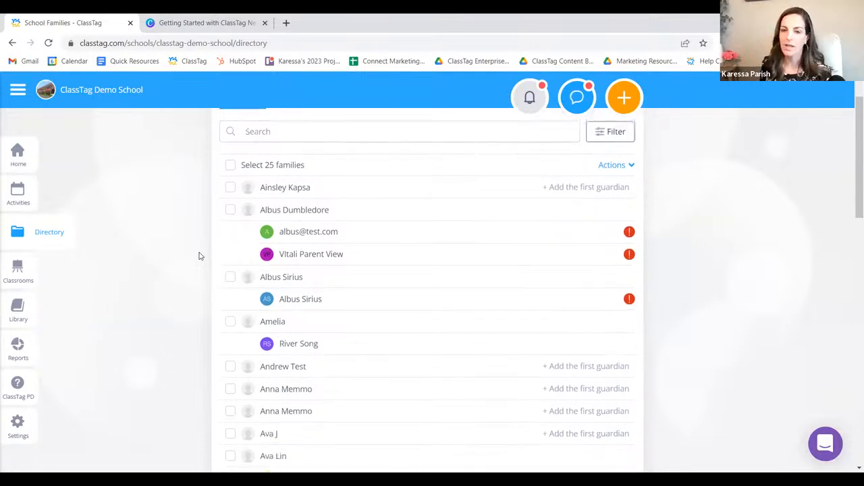
{"action": "left_click", "coordinate": [230, 181]}
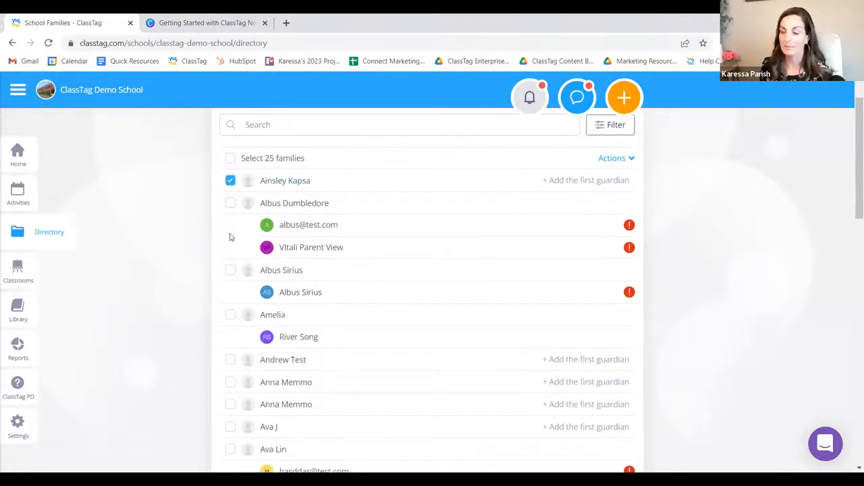
{"action": "left_click", "coordinate": [230, 315]}
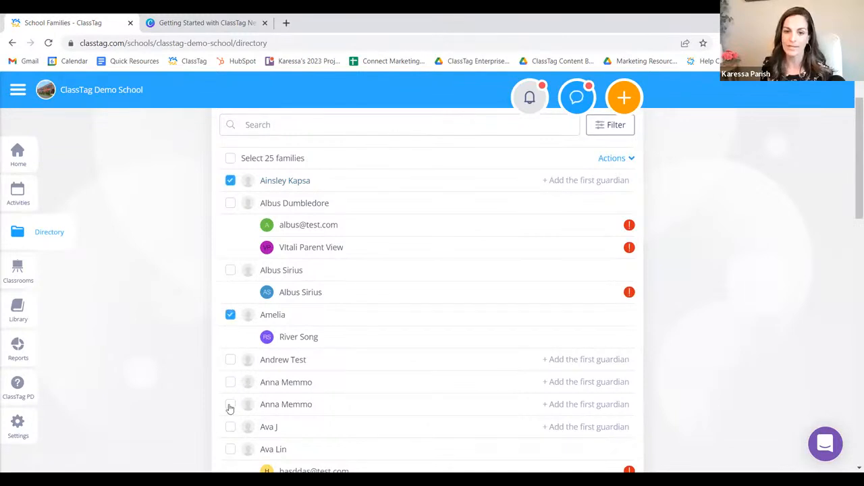
{"action": "left_click", "coordinate": [230, 405]}
{"action": "scroll", "coordinate": [231, 425], "scroll_direction": "down", "scroll_amount": 2}
{"action": "left_click", "coordinate": [230, 413]}
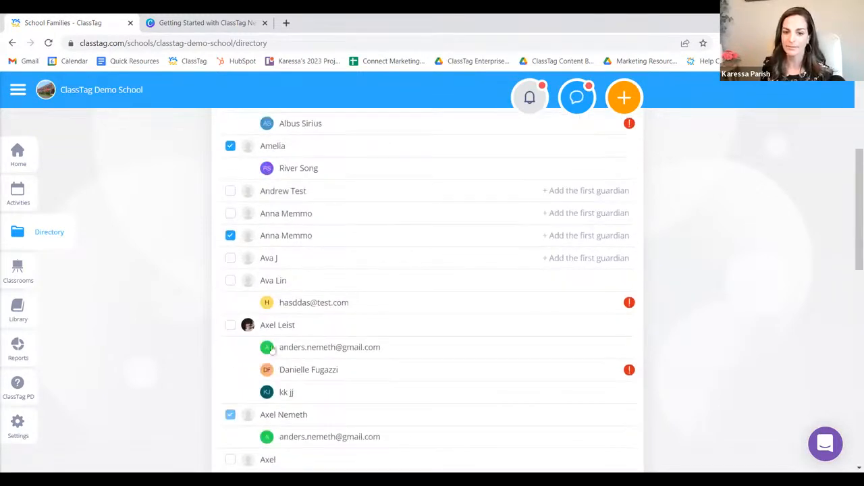
{"action": "scroll", "coordinate": [279, 328], "scroll_direction": "up", "scroll_amount": 3}
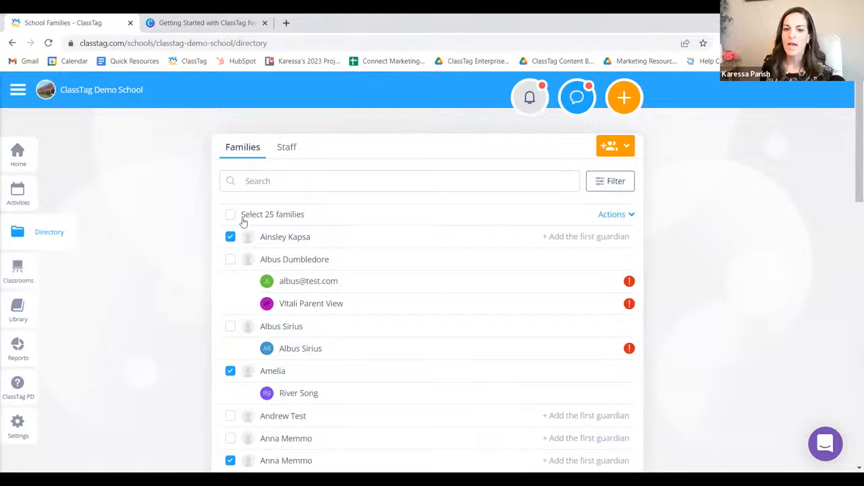
{"action": "scroll", "coordinate": [239, 260], "scroll_direction": "down", "scroll_amount": 2}
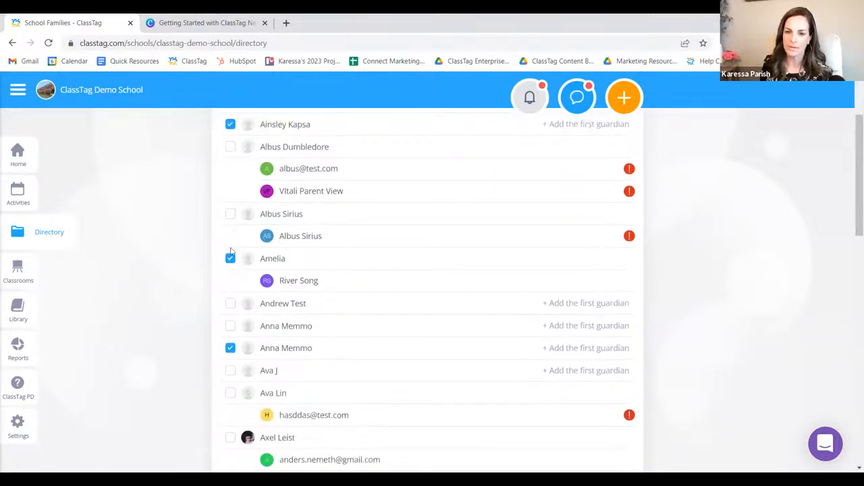
{"action": "scroll", "coordinate": [233, 149], "scroll_direction": "up", "scroll_amount": 1}
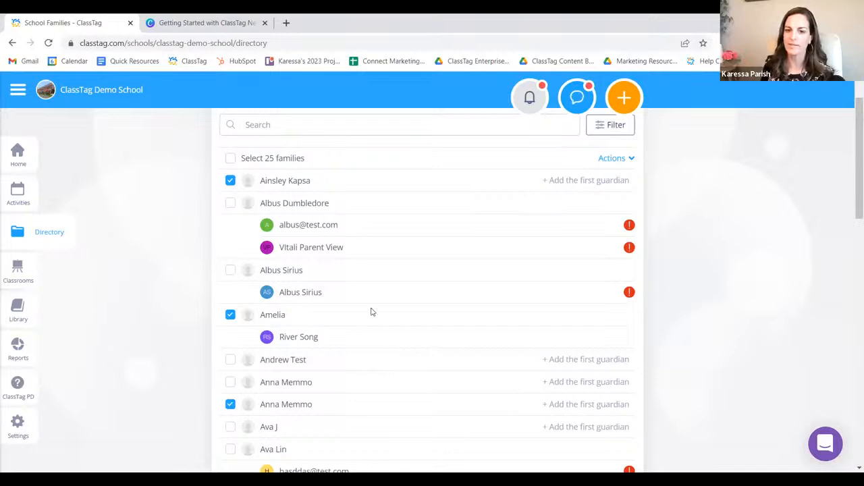
{"action": "scroll", "coordinate": [372, 311], "scroll_direction": "up", "scroll_amount": 1}
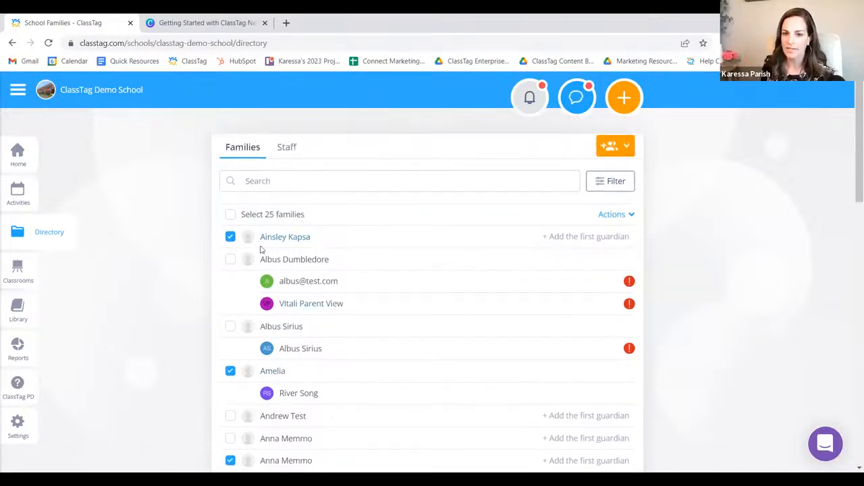
Create an announcement for the four selected families in the Newsletter Builder and continue with the default layout to its sending page
{"action": "left_click", "coordinate": [631, 216]}
{"action": "left_click", "coordinate": [572, 241]}
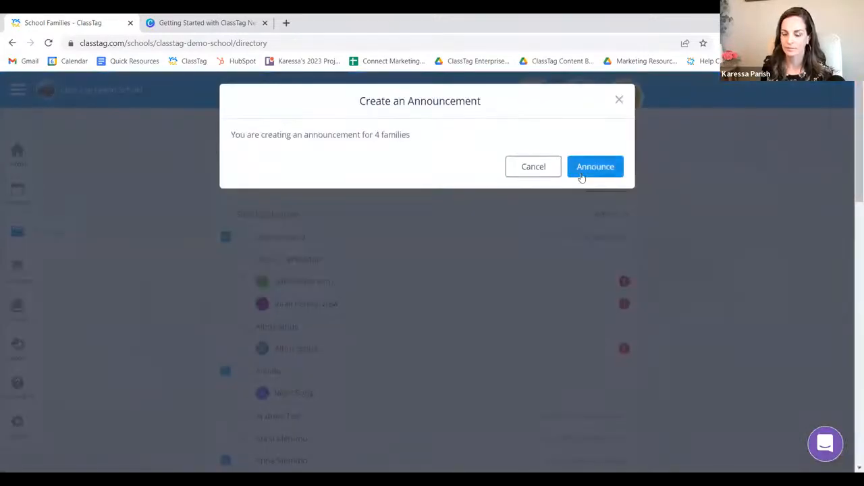
{"action": "left_click", "coordinate": [581, 172]}
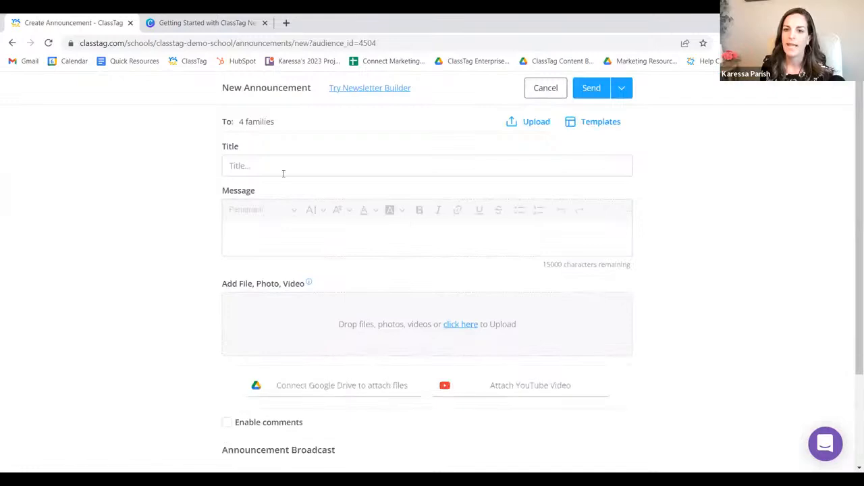
{"action": "left_click", "coordinate": [360, 91]}
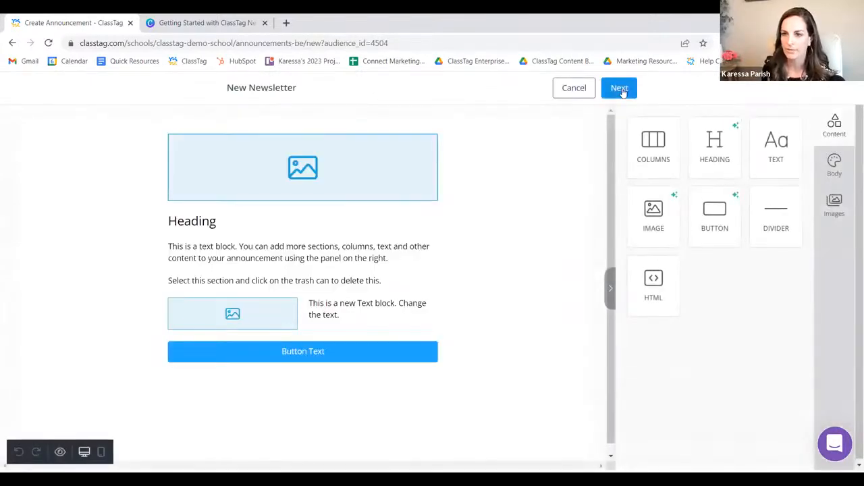
{"action": "left_click", "coordinate": [620, 89]}
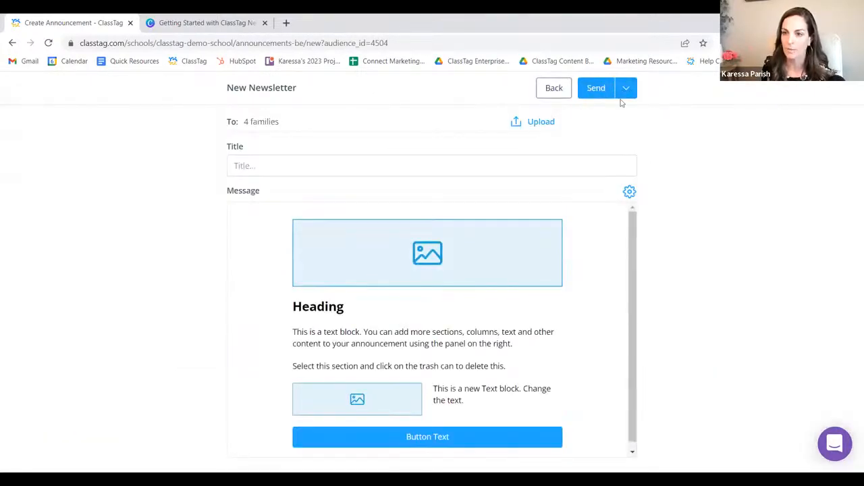
Check the newsletter's recipients and look over the contacts CSV upload dialog before closing it
{"action": "left_click_drag", "start_coordinate": [297, 125], "coordinate": [245, 124]}
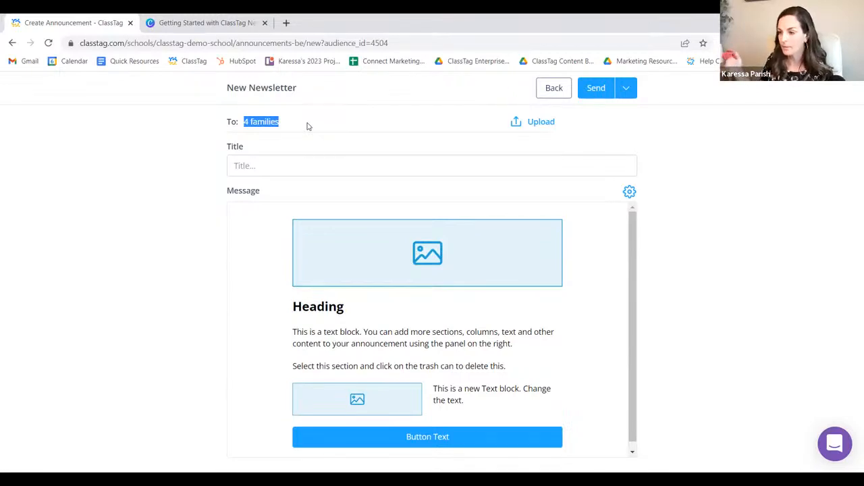
{"action": "left_click_drag", "start_coordinate": [305, 126], "coordinate": [244, 123]}
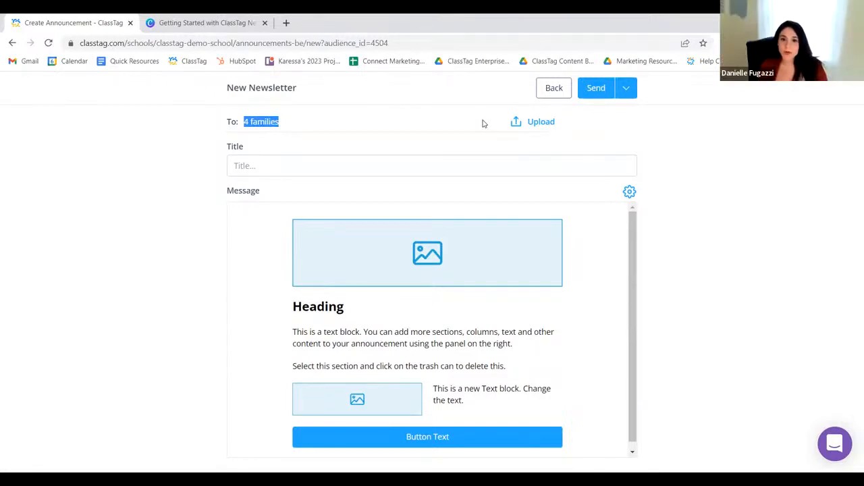
{"action": "left_click", "coordinate": [525, 128]}
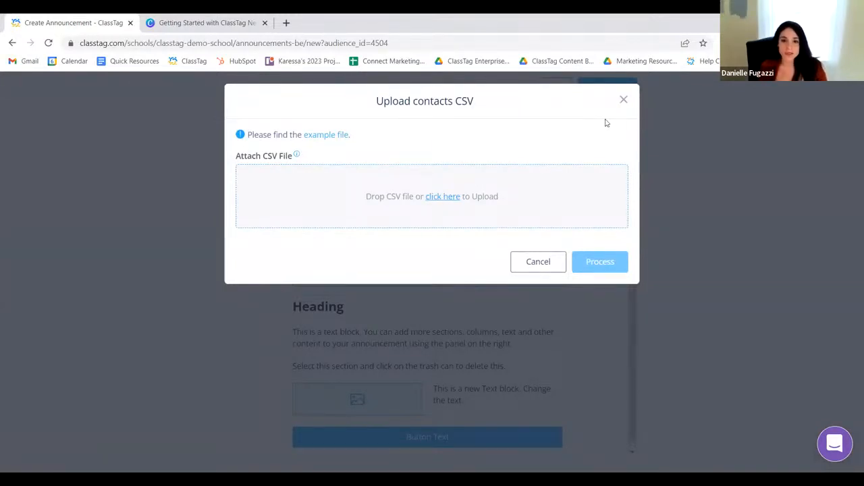
{"action": "left_click", "coordinate": [625, 101]}
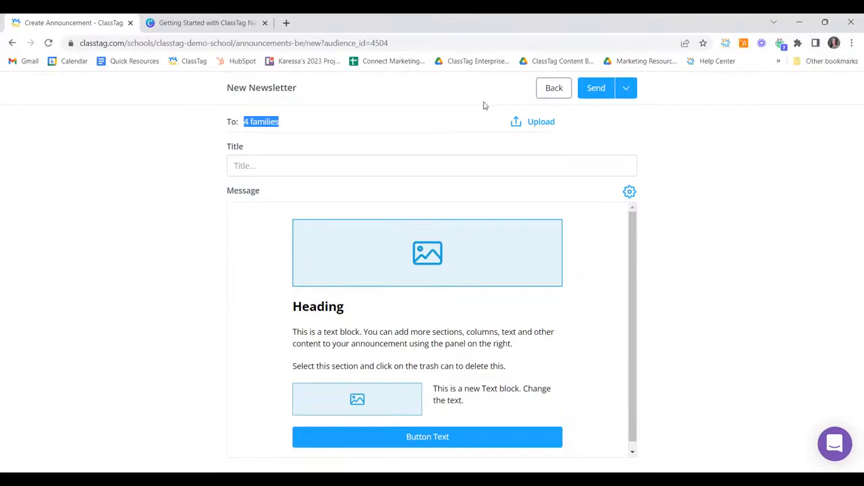
Discard the unsent newsletter and its announcement form and return to the school directory
{"action": "left_click", "coordinate": [553, 96]}
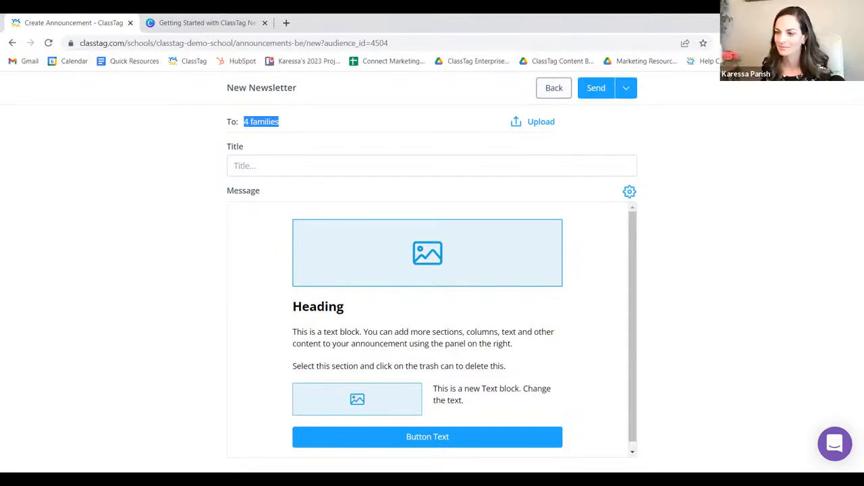
{"action": "left_click", "coordinate": [554, 89]}
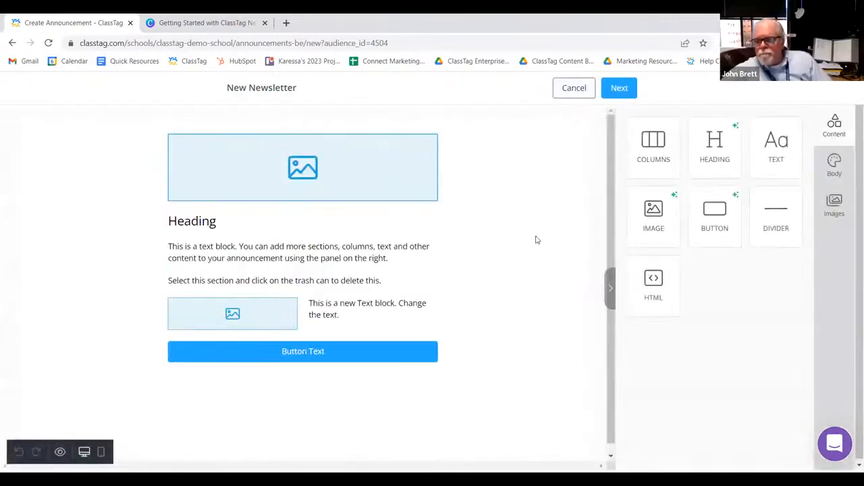
{"action": "left_click", "coordinate": [574, 88]}
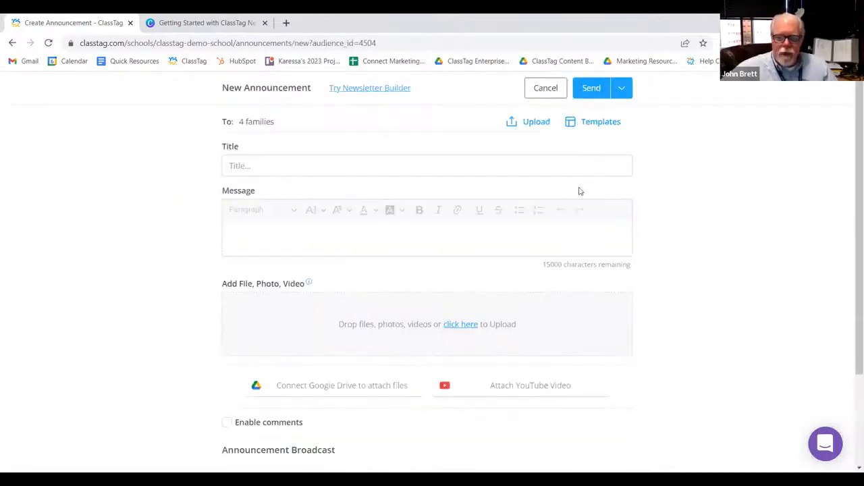
{"action": "left_click", "coordinate": [540, 96]}
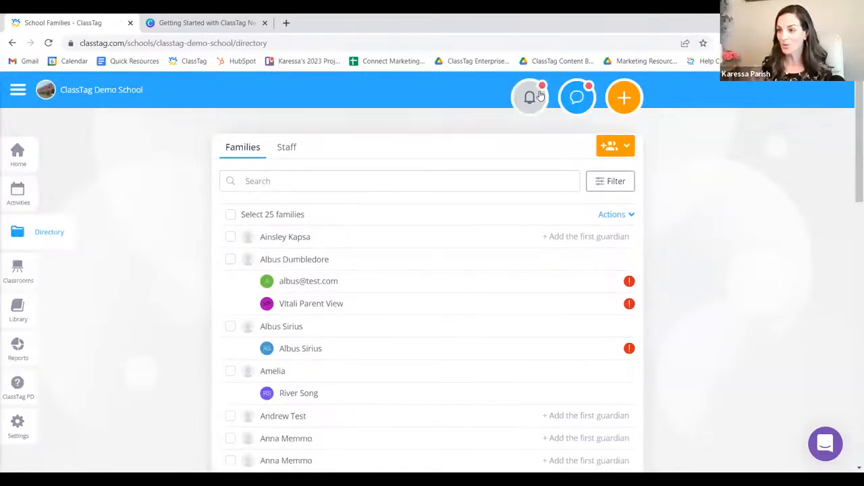
Open the full message of "Weekly Newsletter: Jan 30 - Feb 4" from the school home feed and review its banner, embedded video and image-text rows
{"action": "left_click", "coordinate": [18, 153]}
{"action": "scroll", "coordinate": [465, 357], "scroll_direction": "down", "scroll_amount": 3}
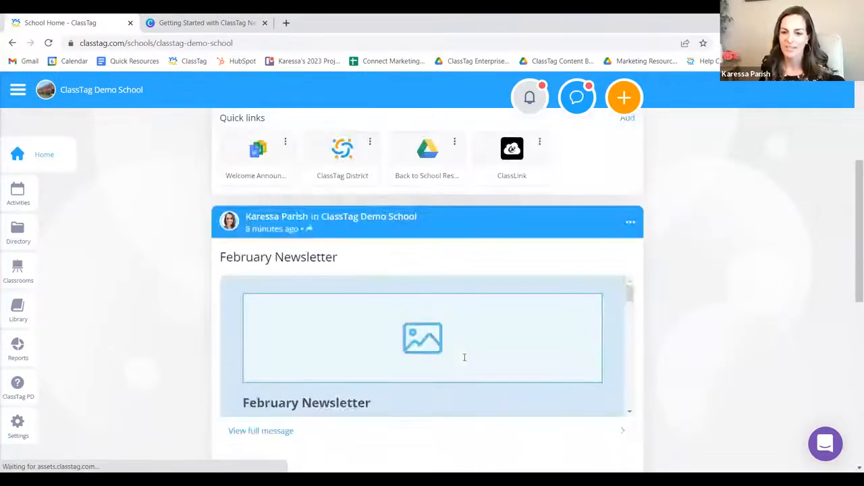
{"action": "scroll", "coordinate": [463, 360], "scroll_direction": "down", "scroll_amount": 5}
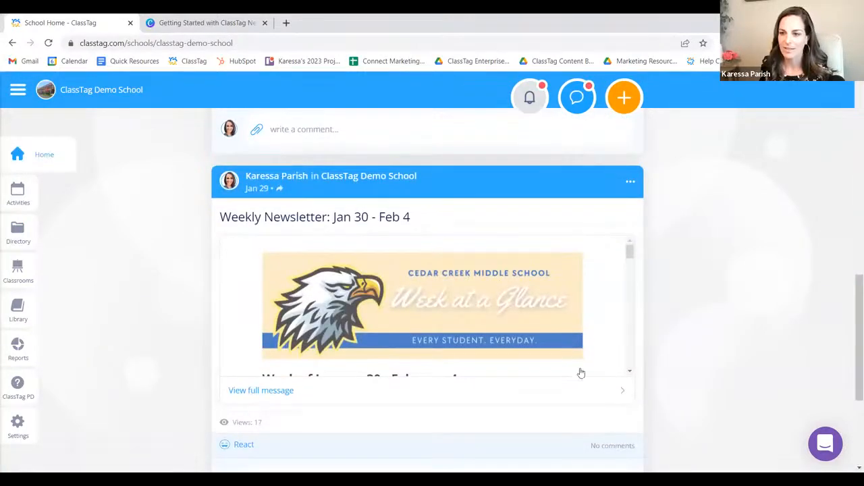
{"action": "left_click", "coordinate": [291, 391]}
{"action": "scroll", "coordinate": [244, 275], "scroll_direction": "down", "scroll_amount": 2}
{"action": "scroll", "coordinate": [246, 276], "scroll_direction": "up", "scroll_amount": 1}
{"action": "scroll", "coordinate": [245, 276], "scroll_direction": "down", "scroll_amount": 2}
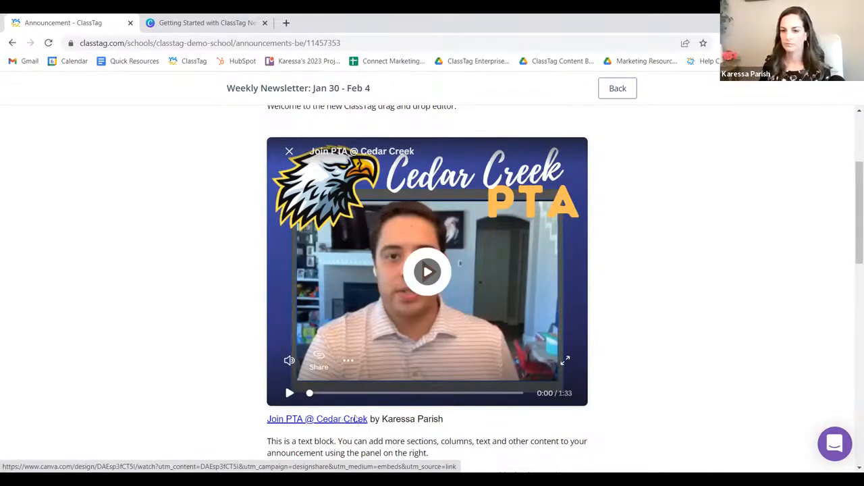
{"action": "scroll", "coordinate": [459, 362], "scroll_direction": "up", "scroll_amount": 2}
{"action": "scroll", "coordinate": [460, 362], "scroll_direction": "down", "scroll_amount": 5}
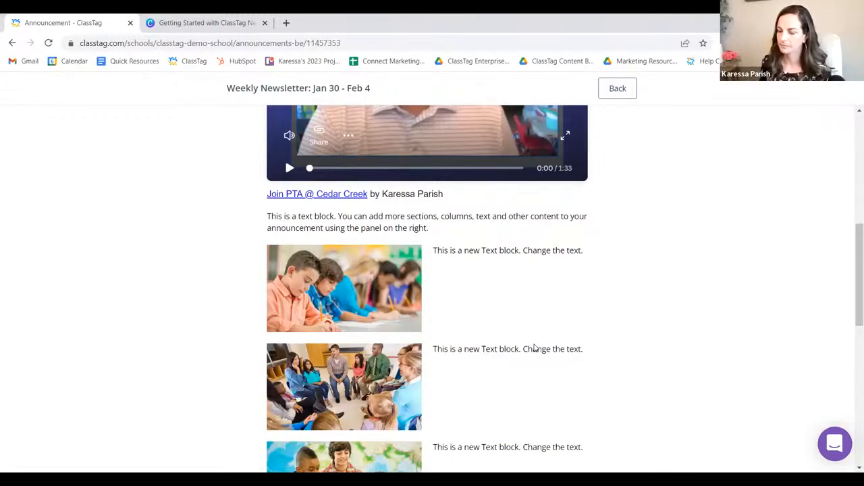
{"action": "scroll", "coordinate": [507, 336], "scroll_direction": "up", "scroll_amount": 1}
{"action": "scroll", "coordinate": [506, 334], "scroll_direction": "up", "scroll_amount": 6}
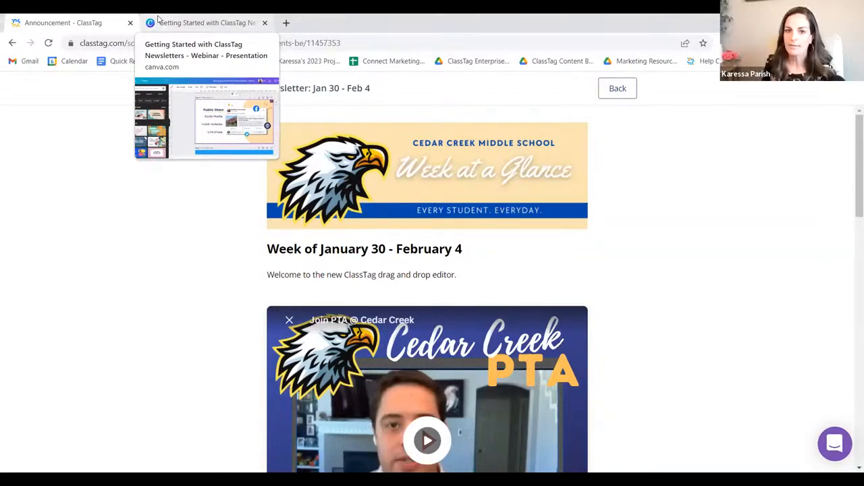
Return to the school home page, fill in a new quick link's title as "February's Newsletter", and cancel adding it
{"action": "left_click", "coordinate": [615, 87]}
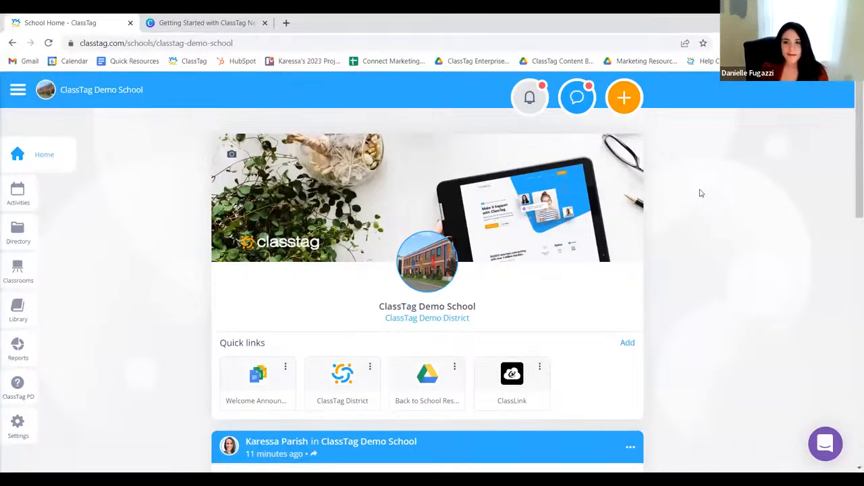
{"action": "left_click", "coordinate": [626, 343]}
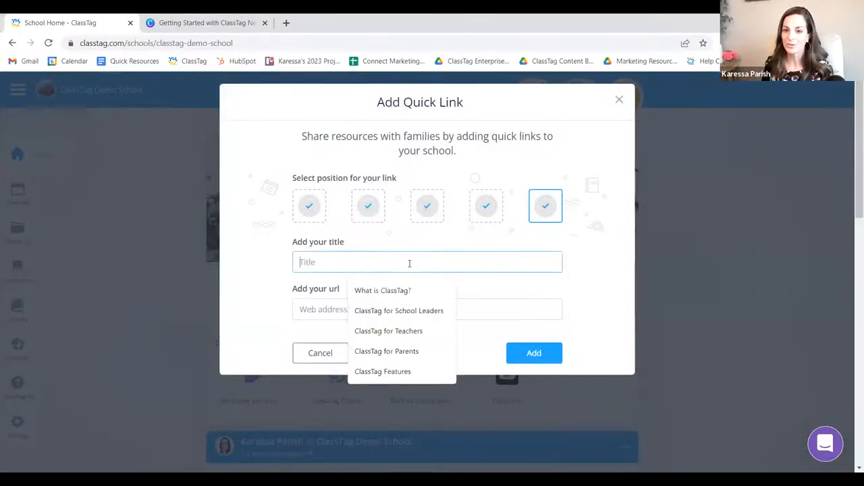
{"action": "left_click", "coordinate": [410, 262]}
{"action": "type", "text": "Febr"}
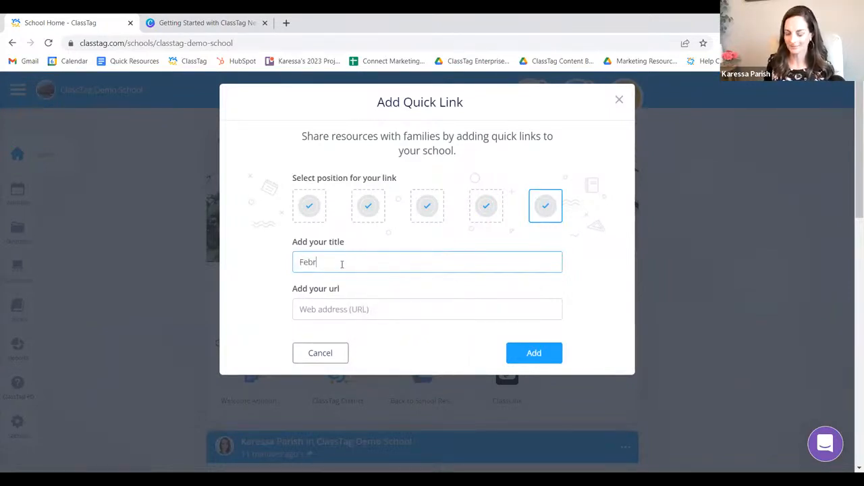
{"action": "type", "text": "uary's"}
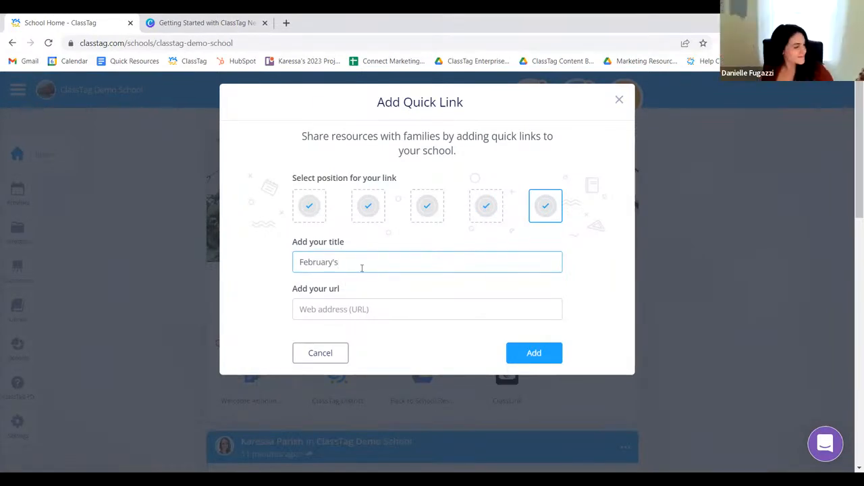
{"action": "type", "text": "Ne"}
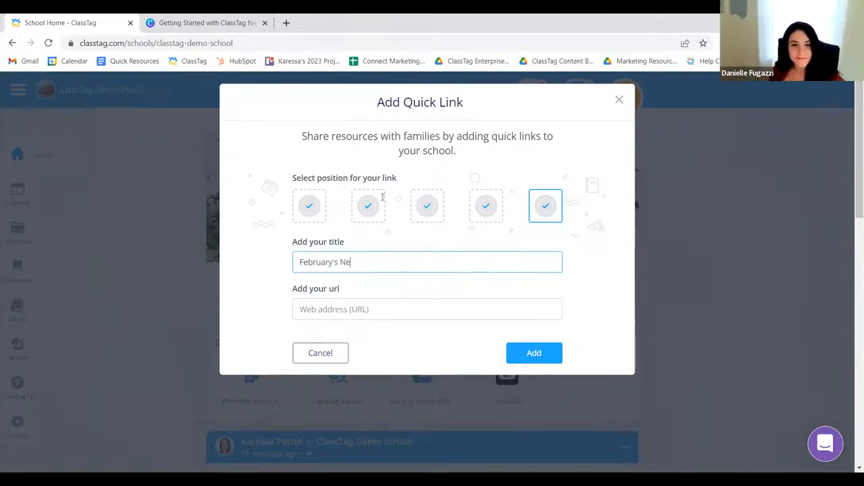
{"action": "type", "text": "wsletter"}
{"action": "left_click", "coordinate": [341, 356]}
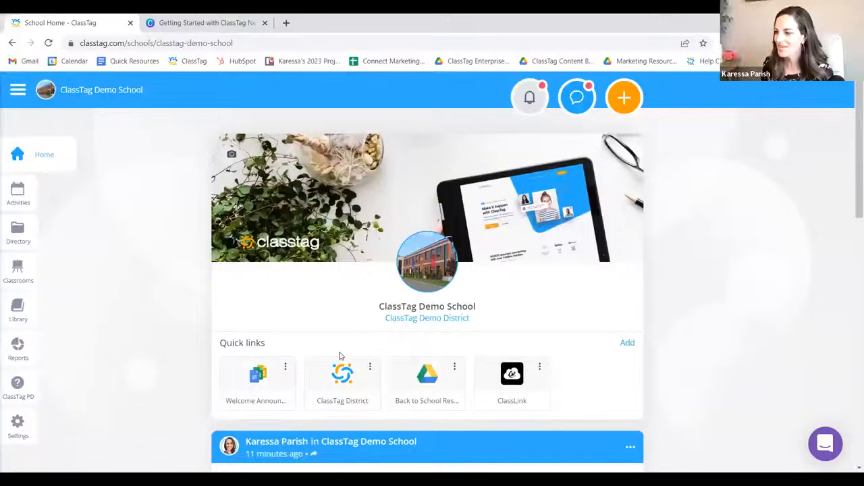